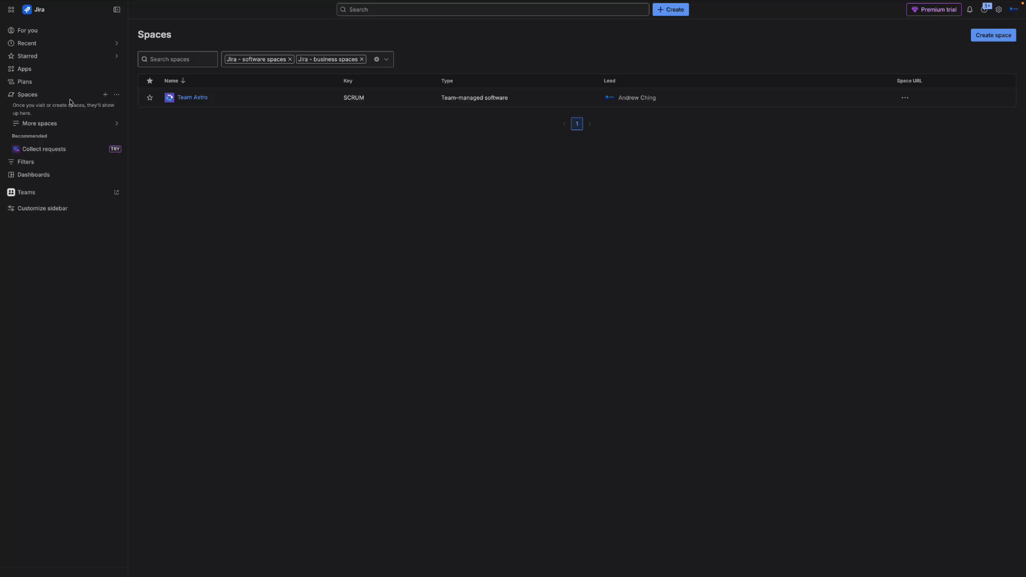
Start a new space from the Scrum template in the Software development category.
click(33, 126)
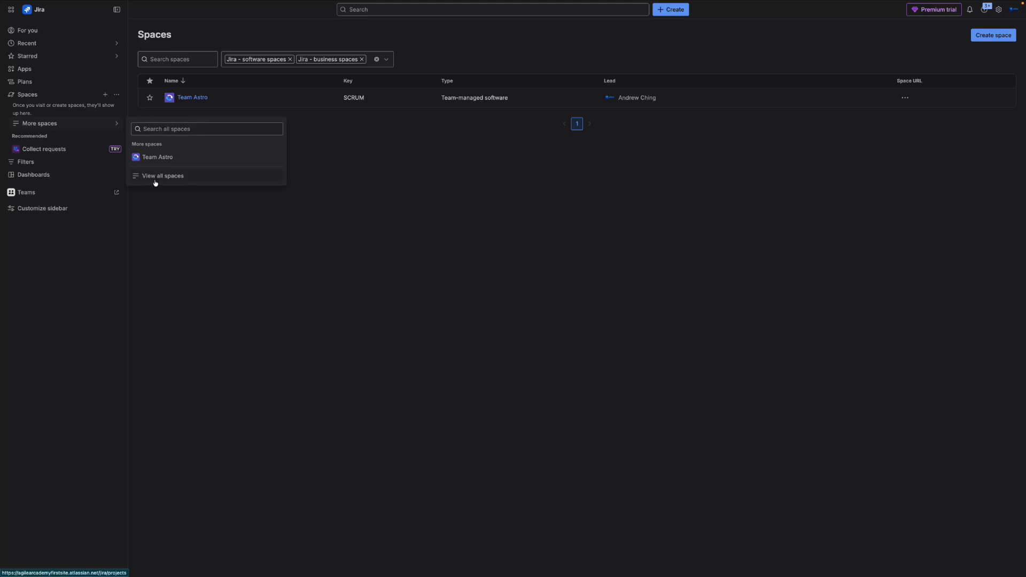
click(106, 95)
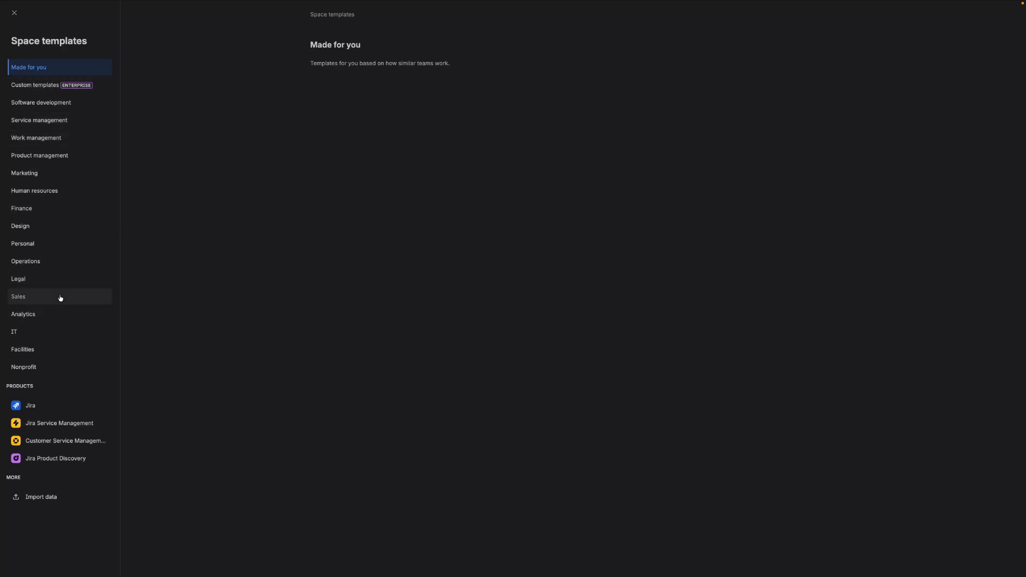
click(64, 104)
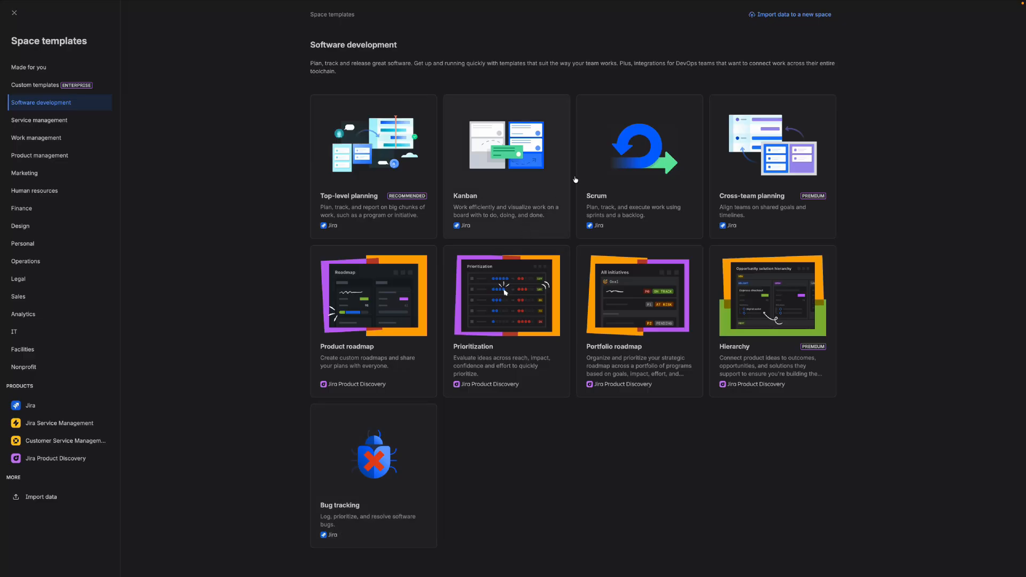
click(623, 160)
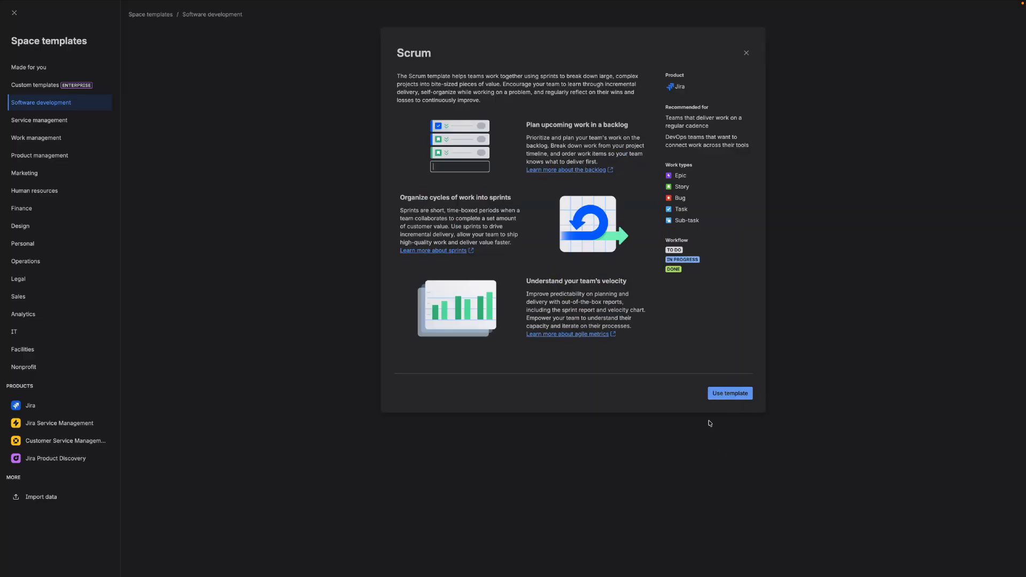
click(733, 394)
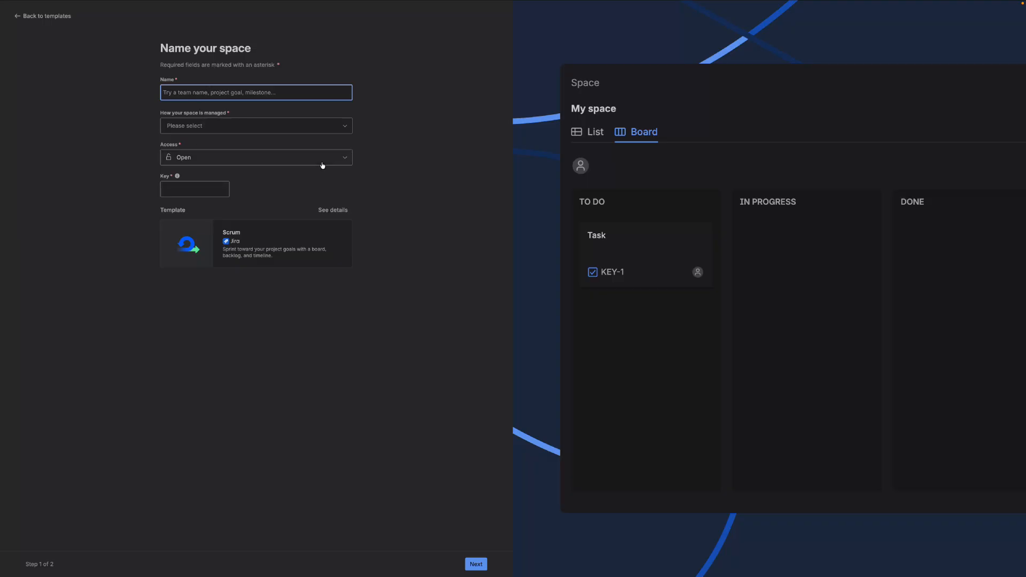
Name the space "Jira Space Creation Demo" and make it company-managed.
text(Jira S)
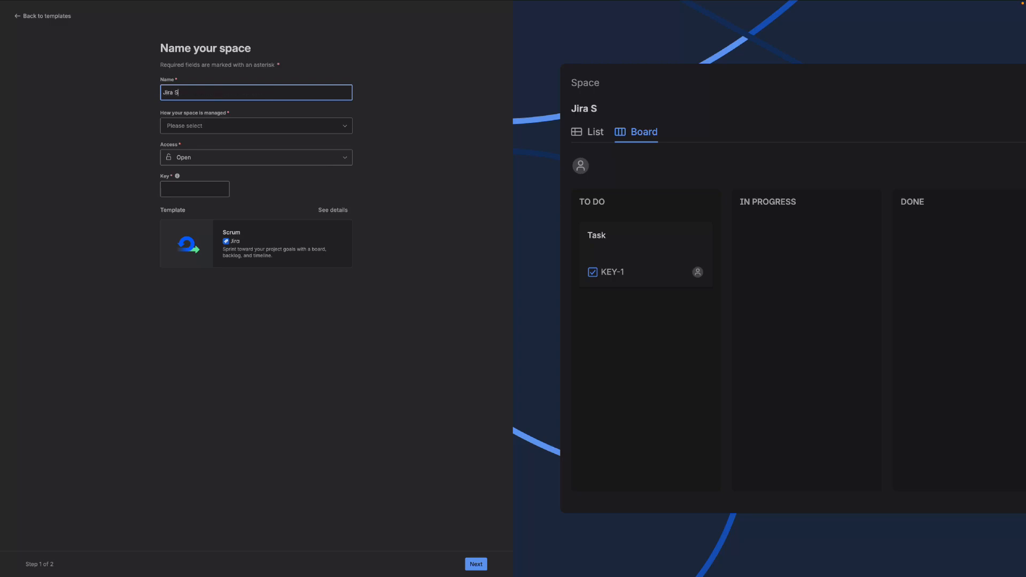
text(pace Creation Demo)
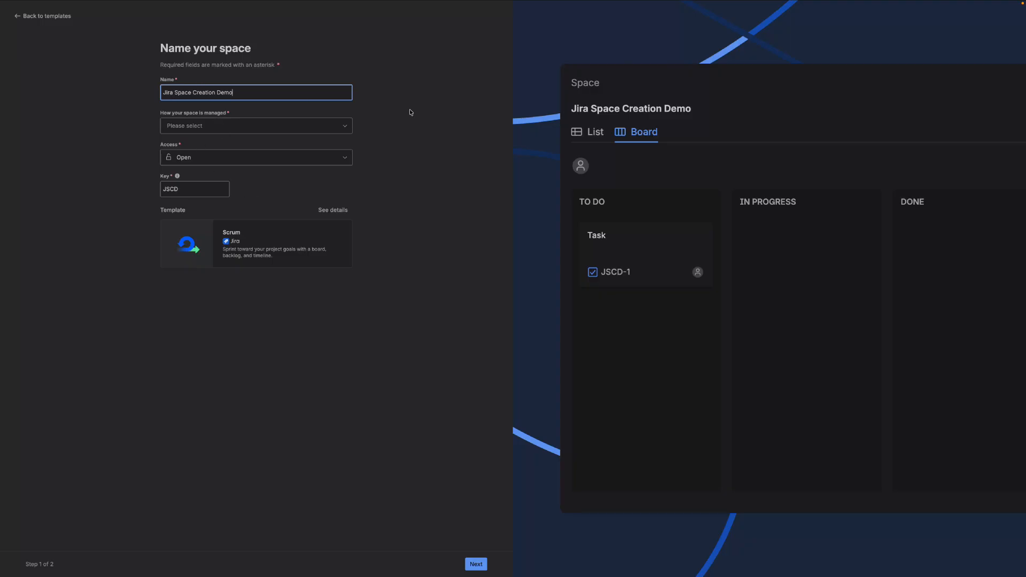
click(278, 128)
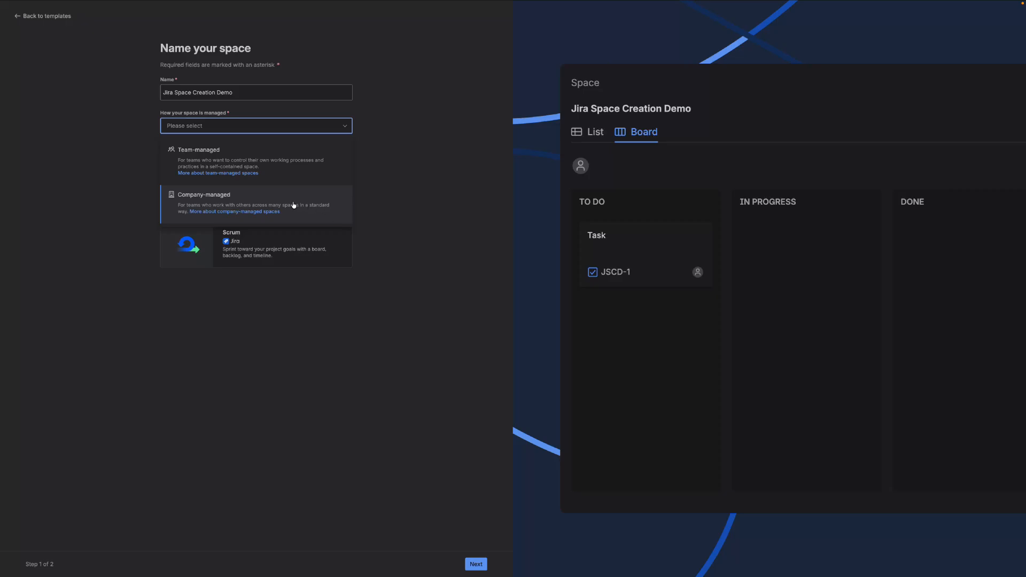
click(217, 199)
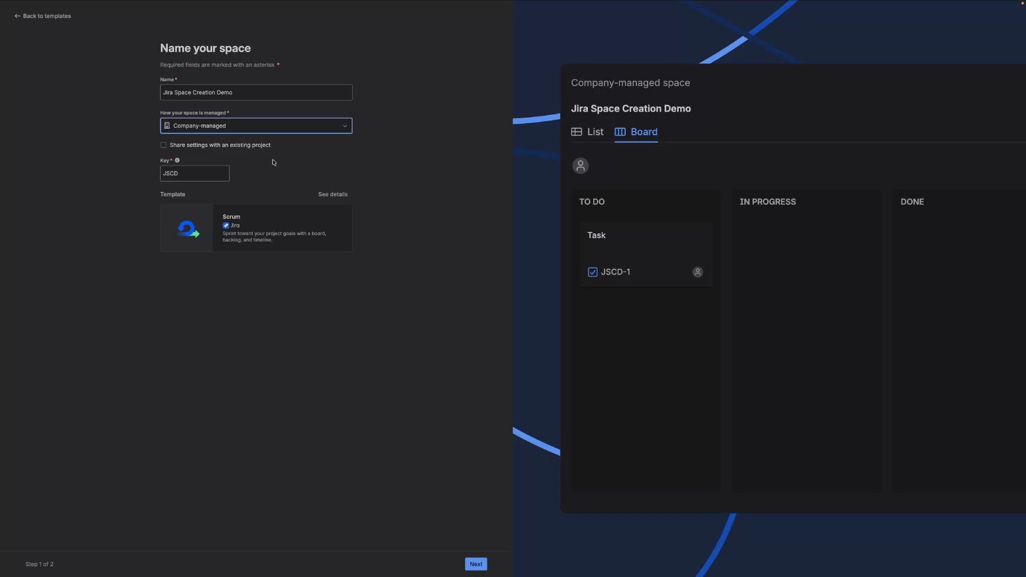
click(164, 146)
click(203, 177)
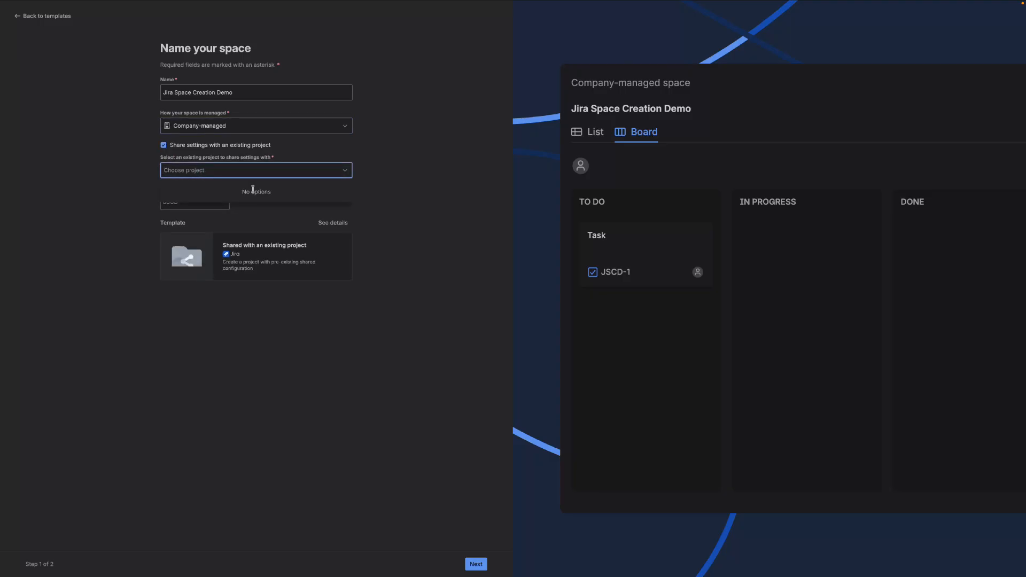
click(344, 174)
click(164, 145)
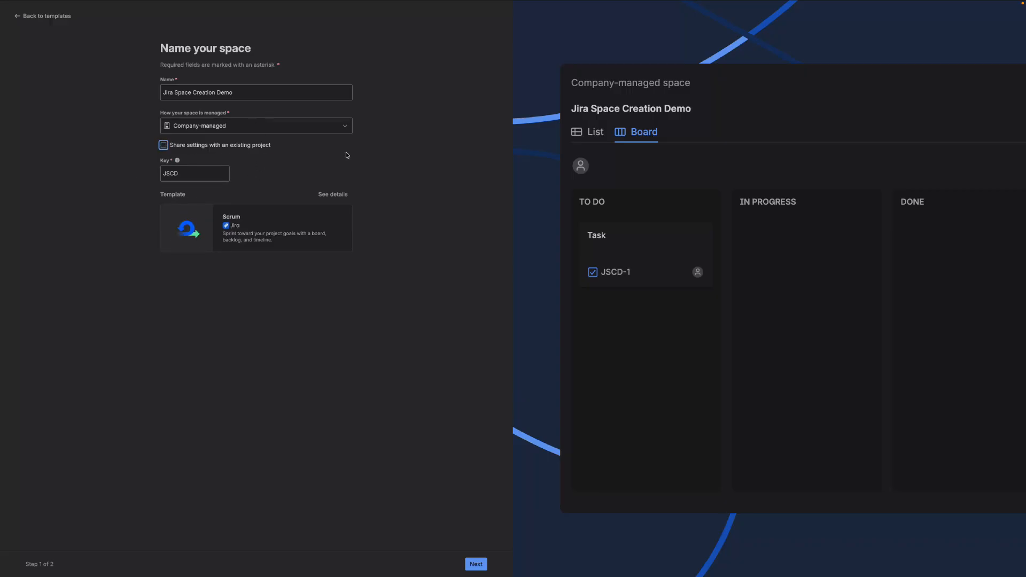
Finish creating the space, skipping the team invitations.
click(476, 564)
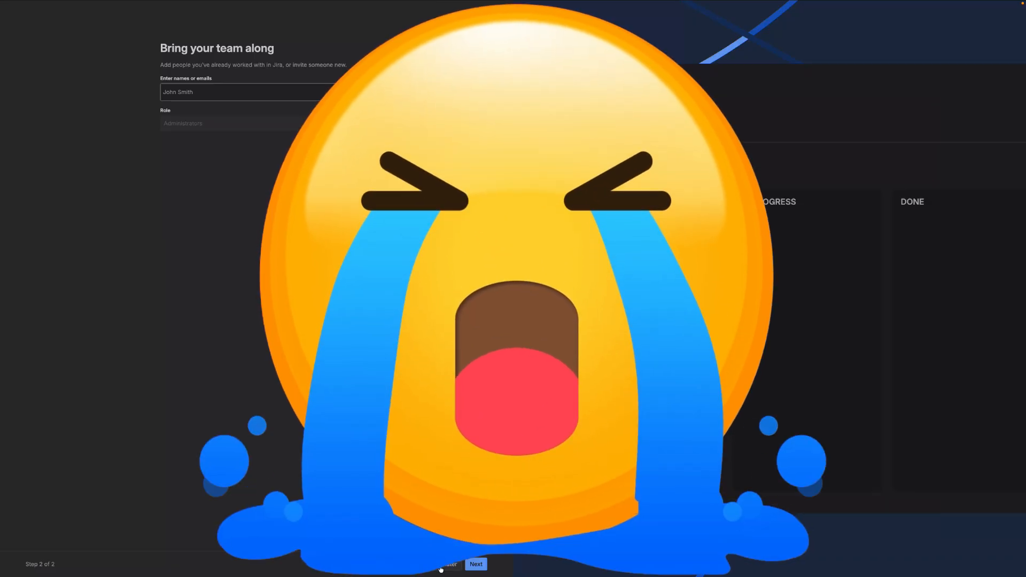
click(439, 566)
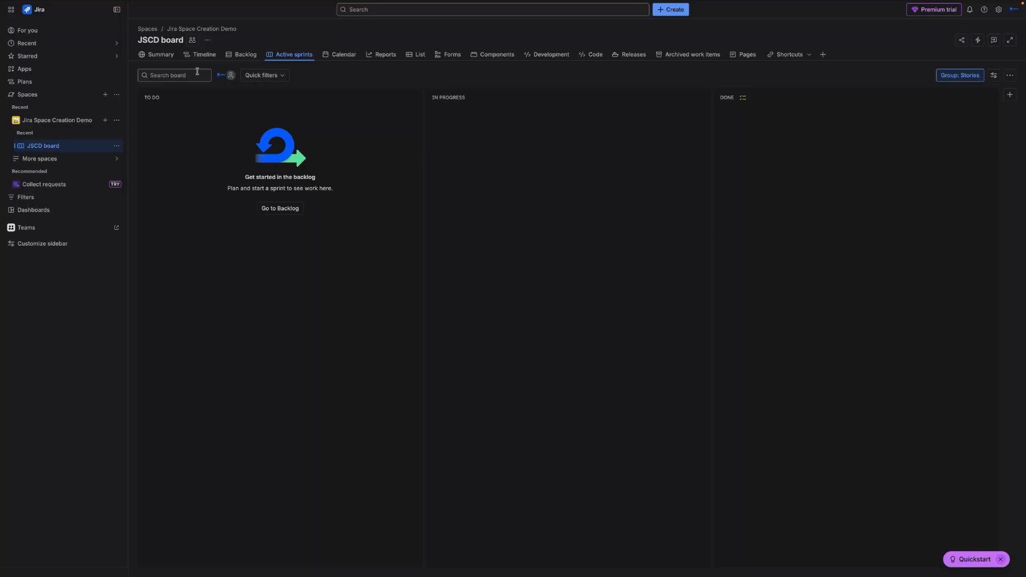
View the space's summary and its available filters, adding the Assignee filter without a value and removing it again.
click(157, 59)
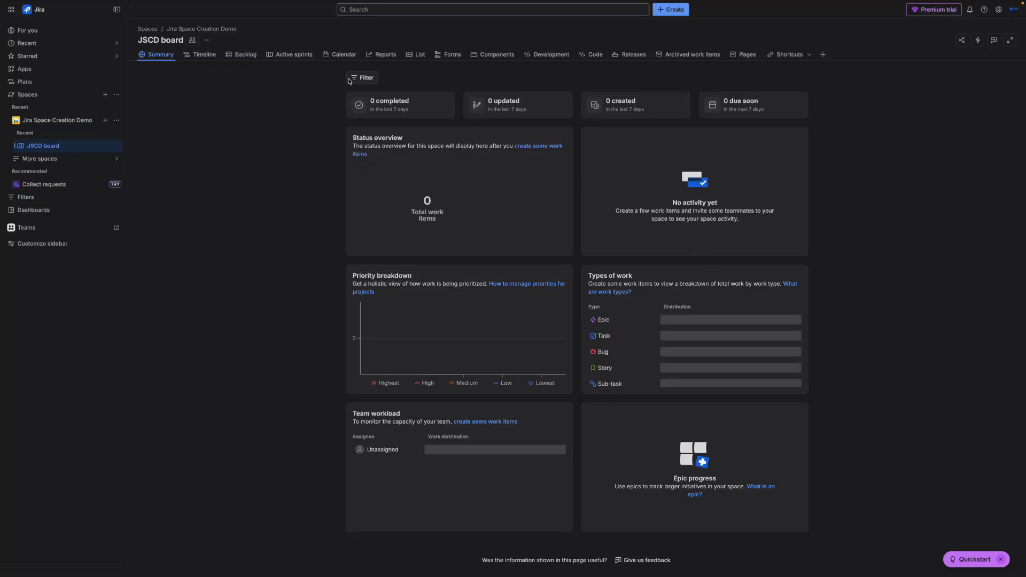
click(369, 80)
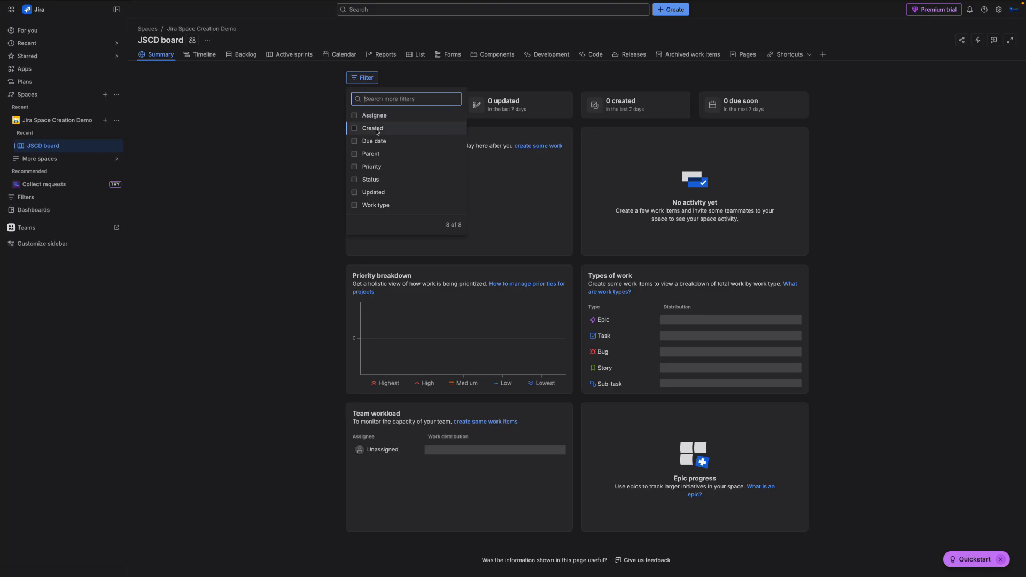
click(355, 117)
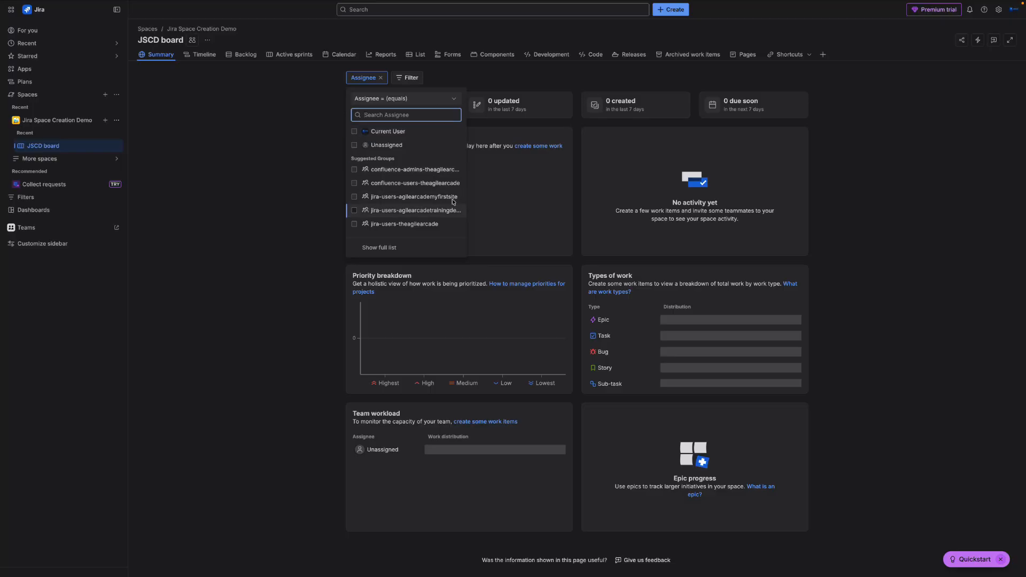
click(494, 79)
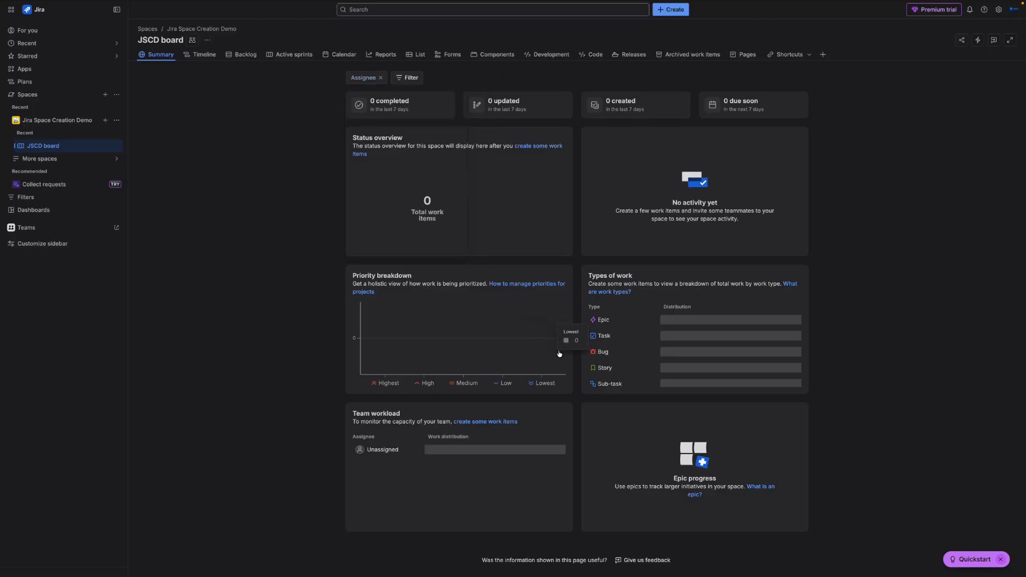
click(381, 78)
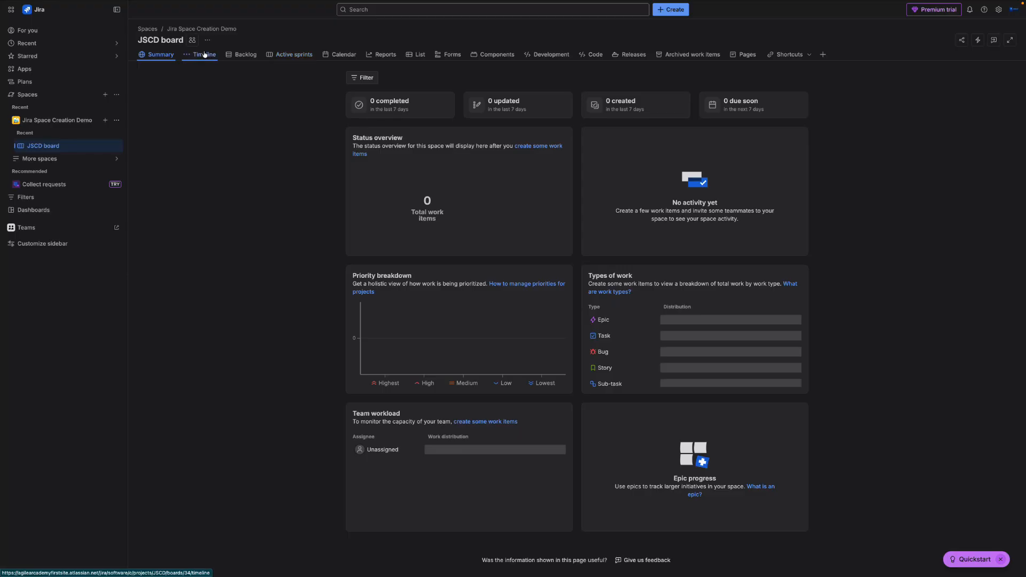
Open the board settings from the active sprints board and examine the column layout and its constraint options.
click(288, 57)
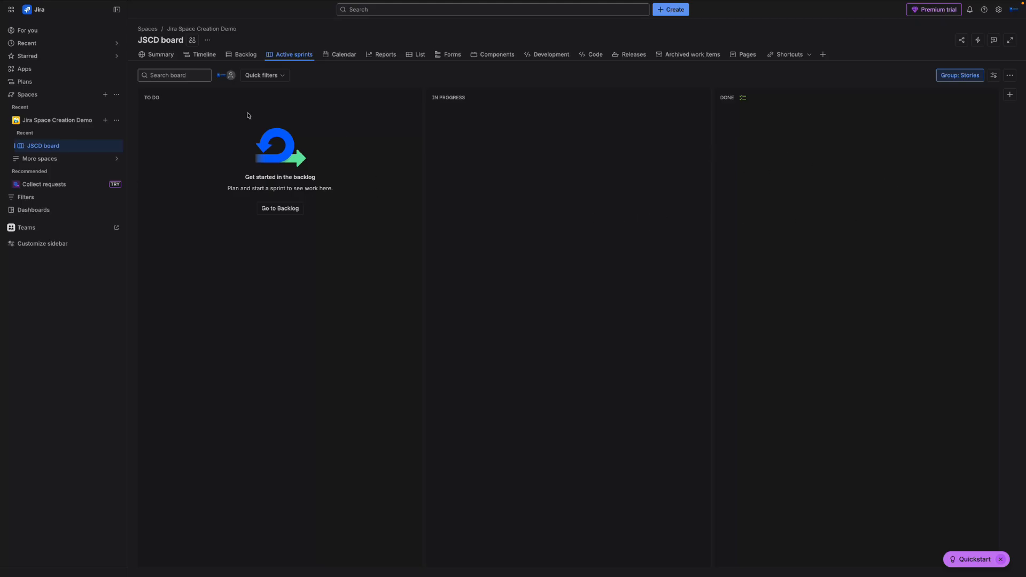
click(209, 40)
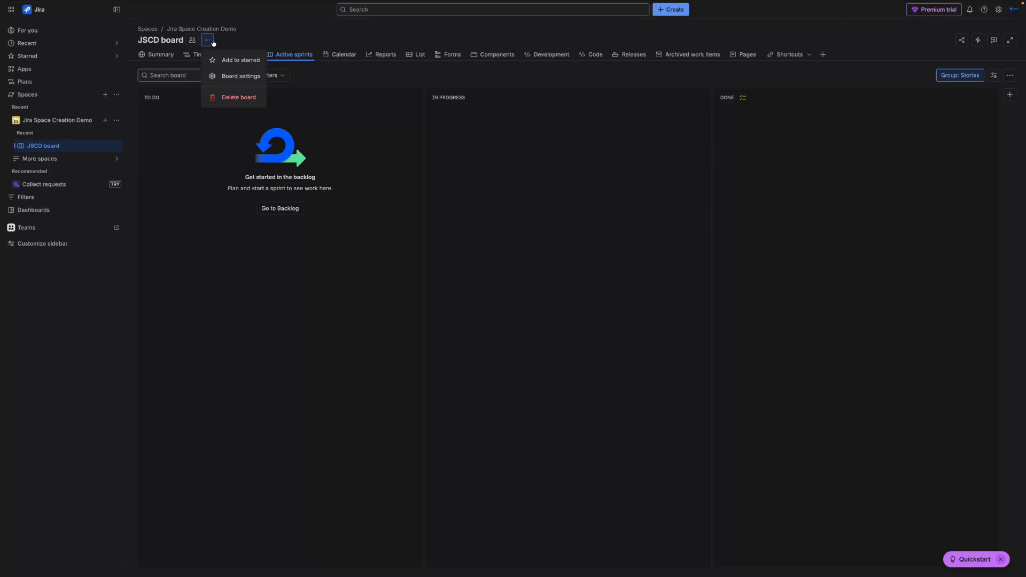
click(238, 75)
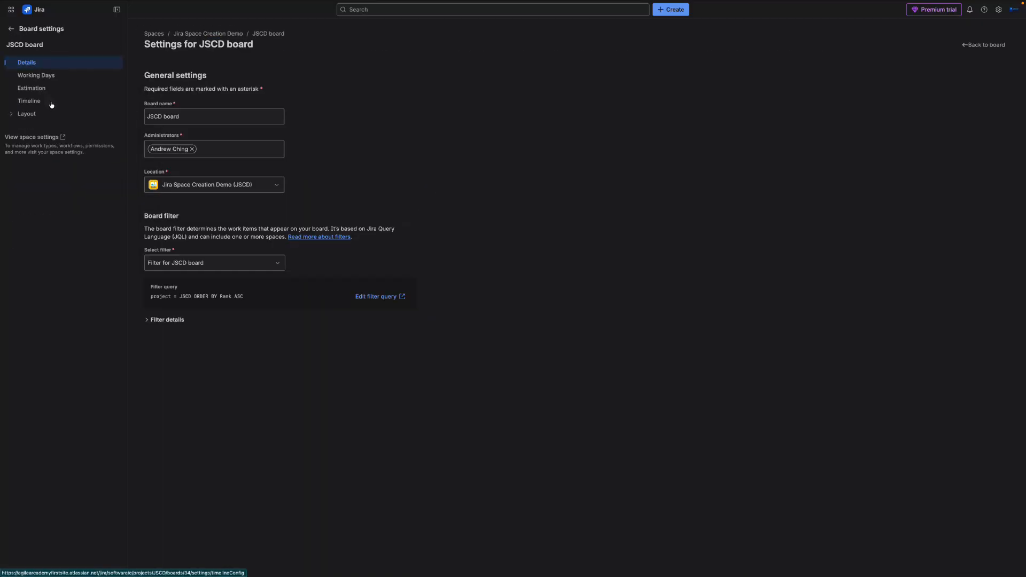
click(37, 114)
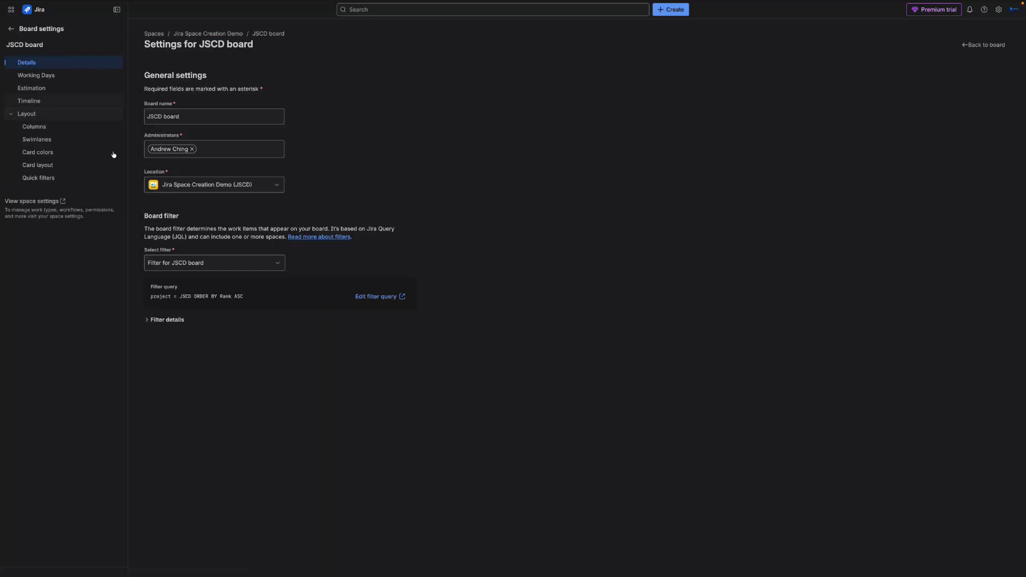
click(48, 126)
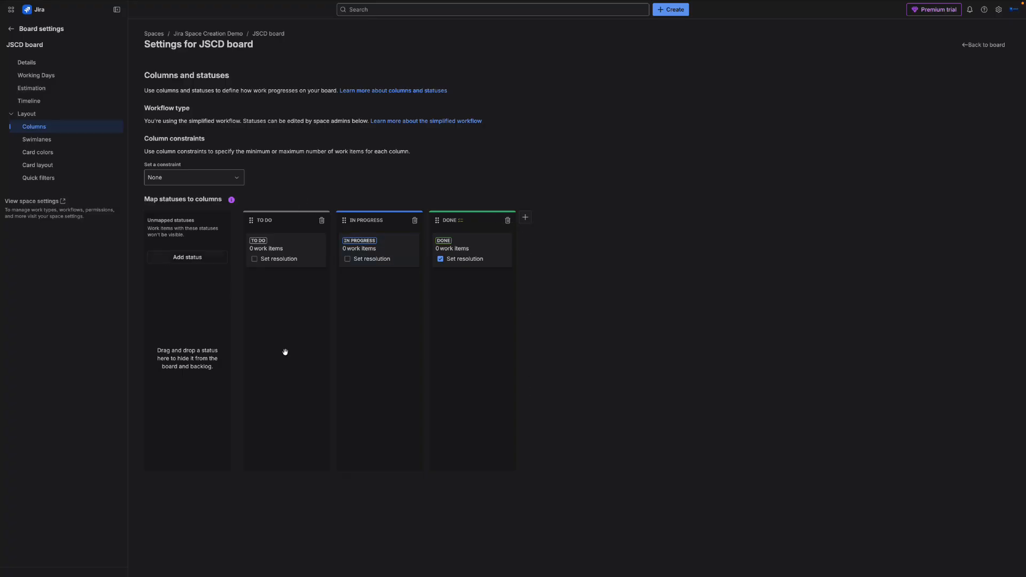
click(198, 176)
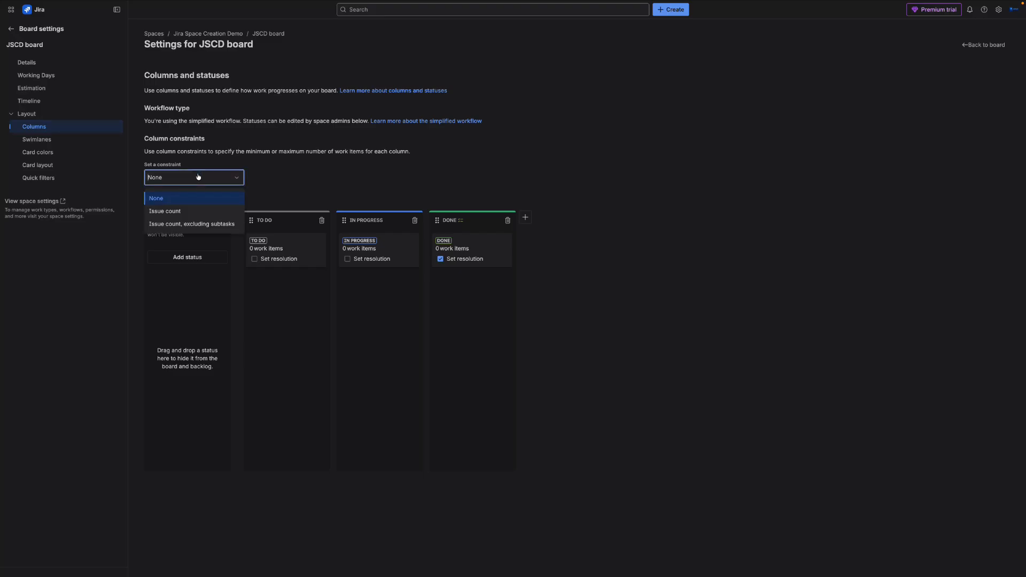
click(315, 190)
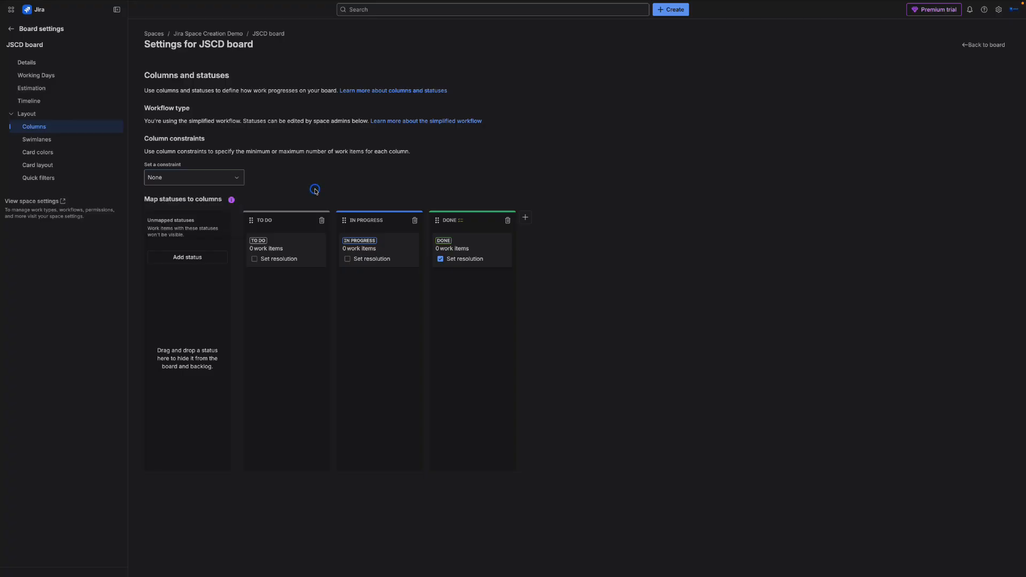
click(163, 179)
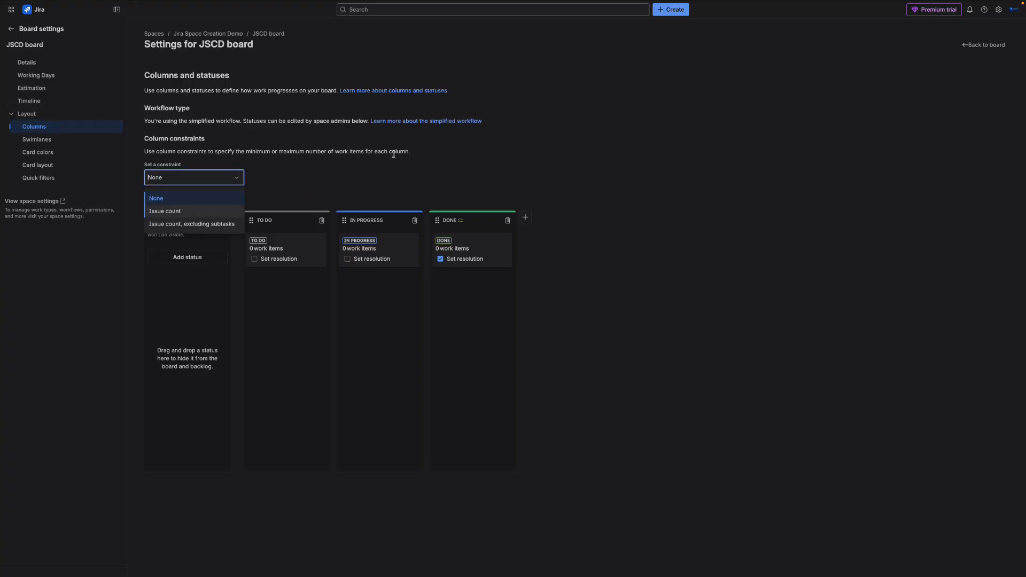
click(401, 183)
Review the grouping methods in the swimlane settings, keep the current one and return to the board.
click(54, 137)
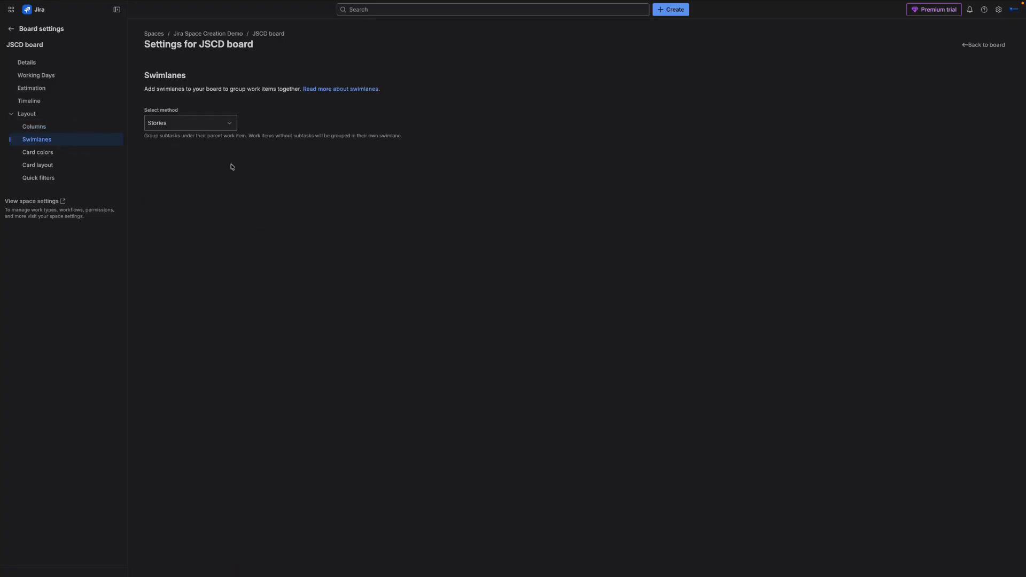
click(208, 124)
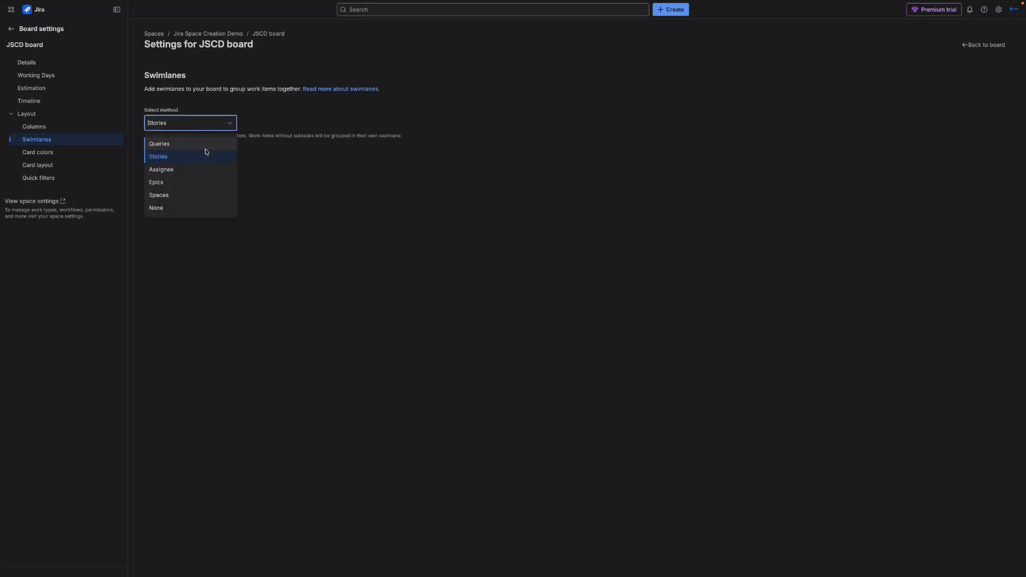
click(467, 226)
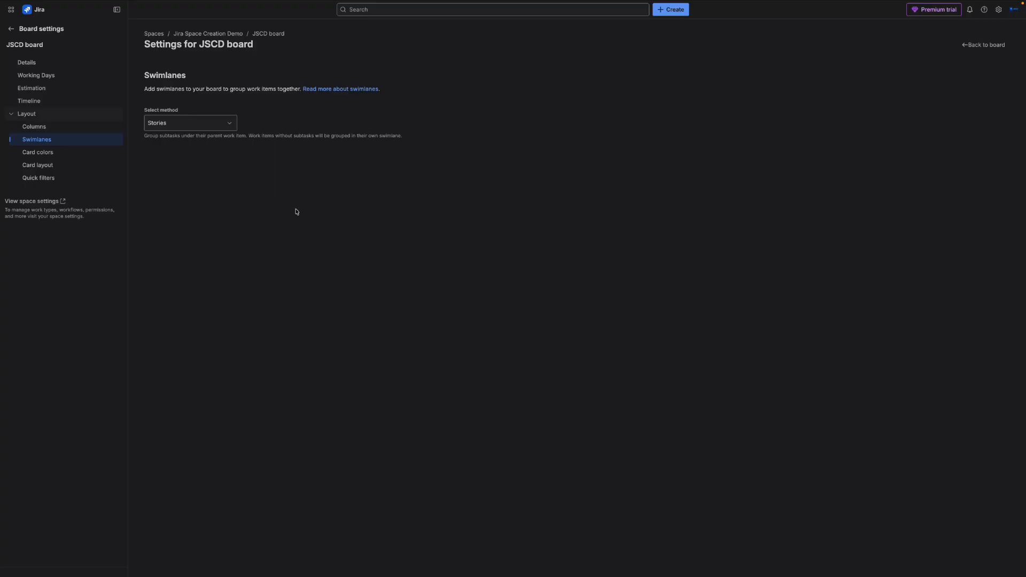
click(984, 46)
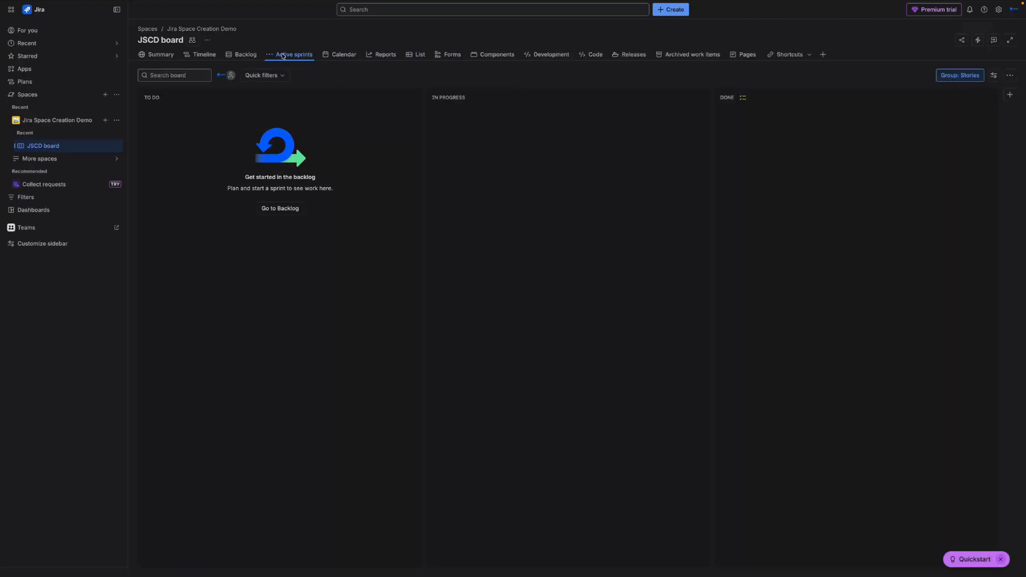
Open the backlog and turn on the epic panel.
click(235, 57)
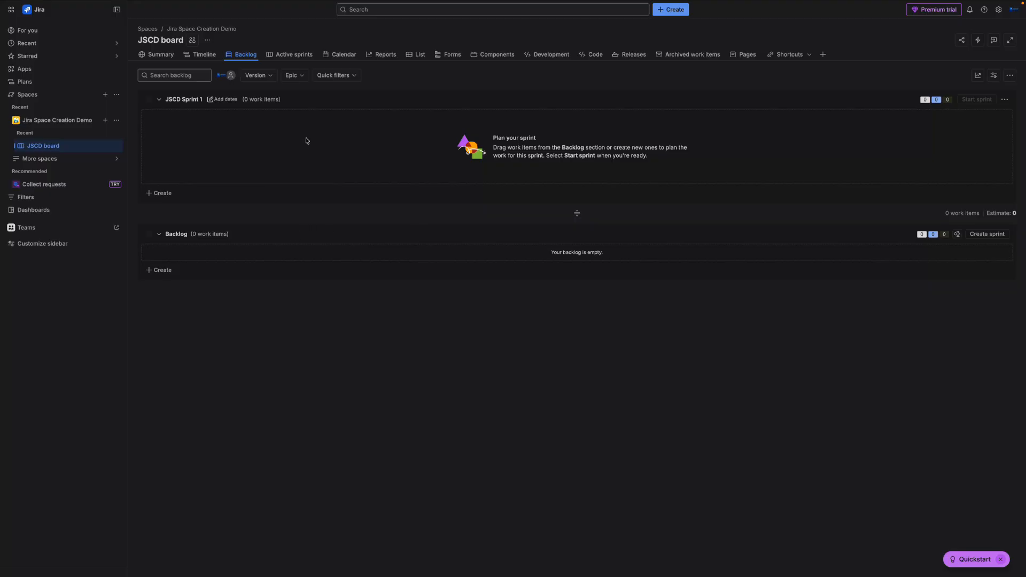
click(295, 75)
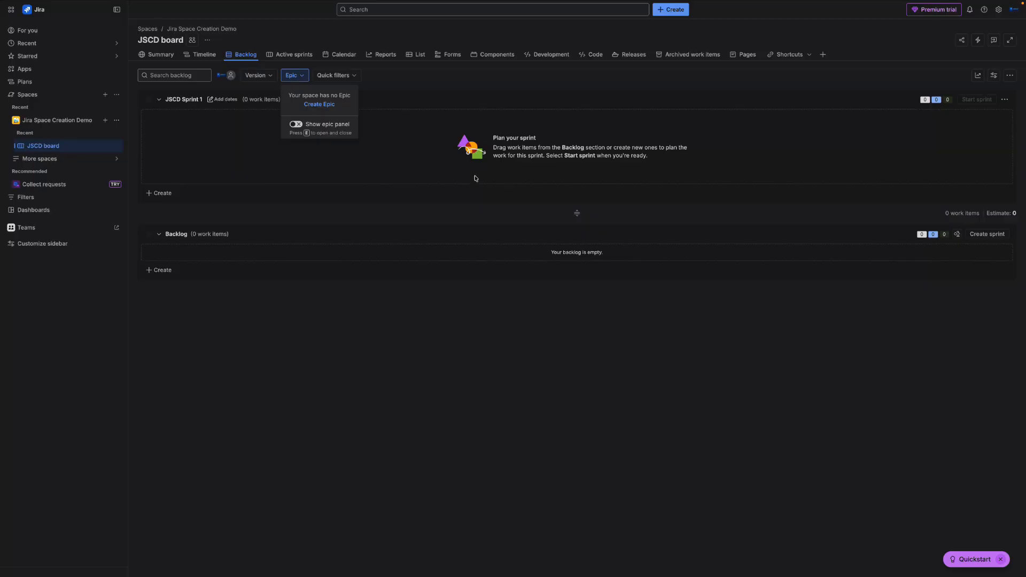
click(296, 124)
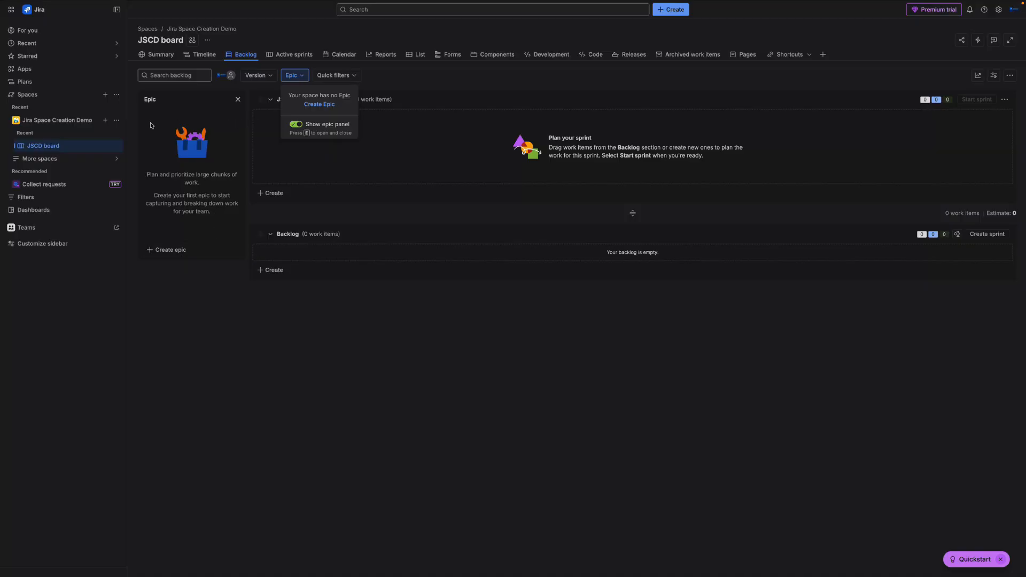
click(289, 17)
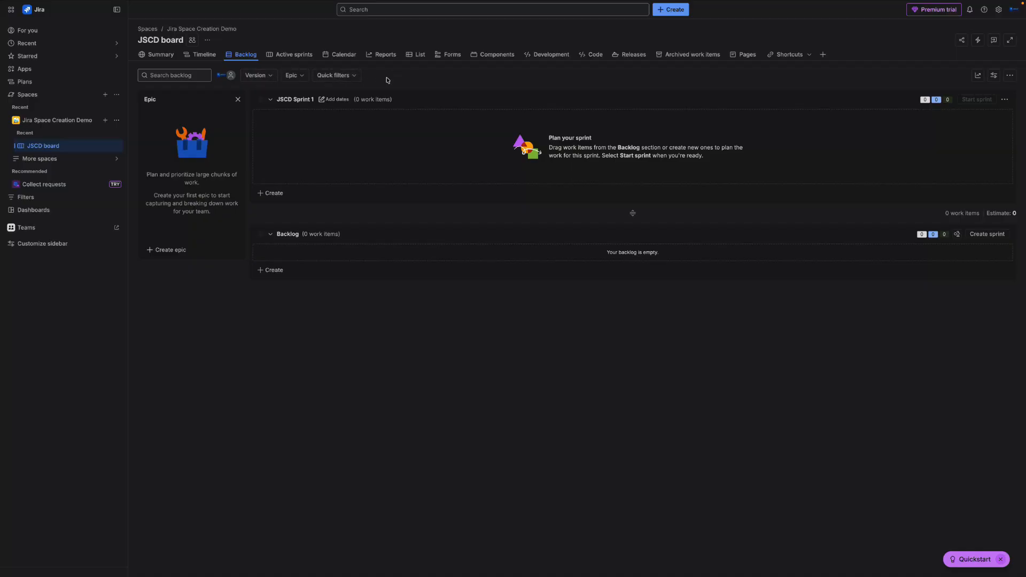
Check the backlog's quick filter options, close them and create a second sprint.
click(349, 77)
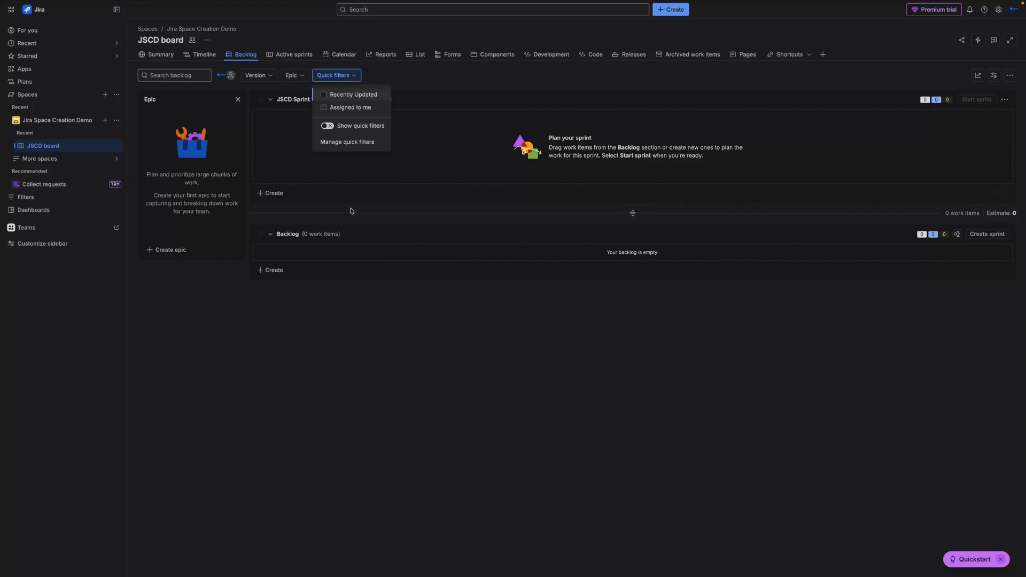
click(338, 373)
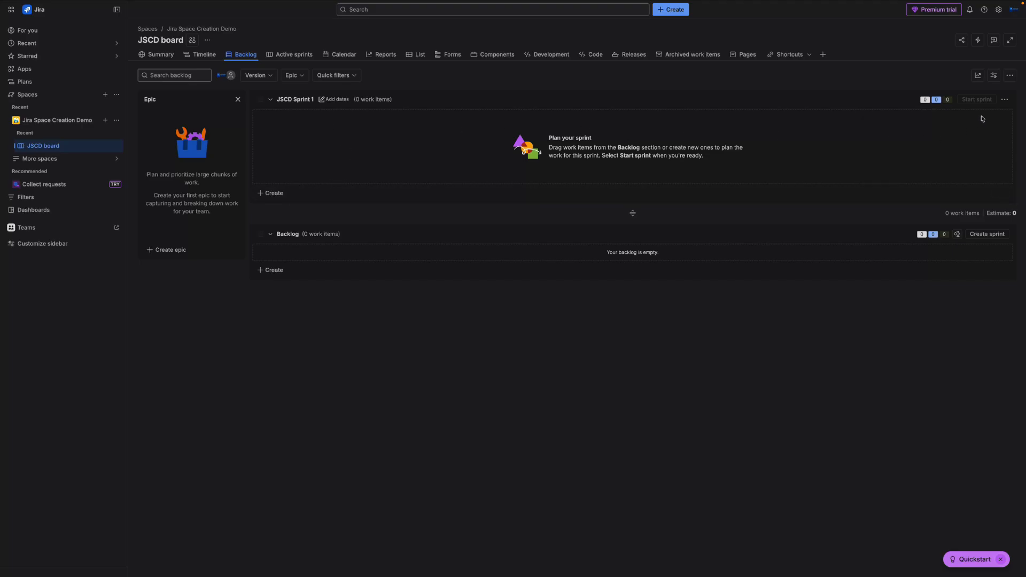
click(993, 238)
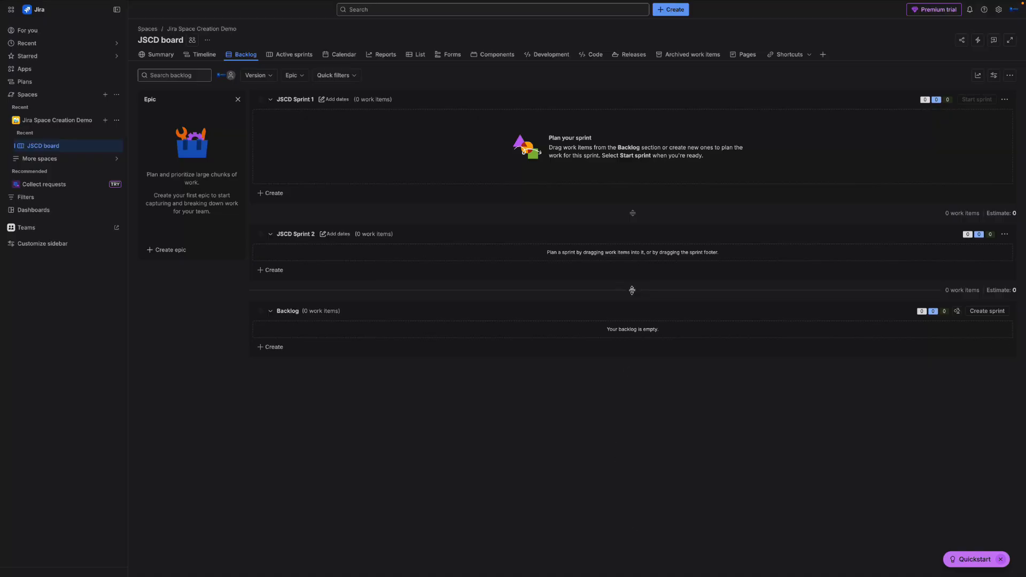
drag(632, 290, 601, 551)
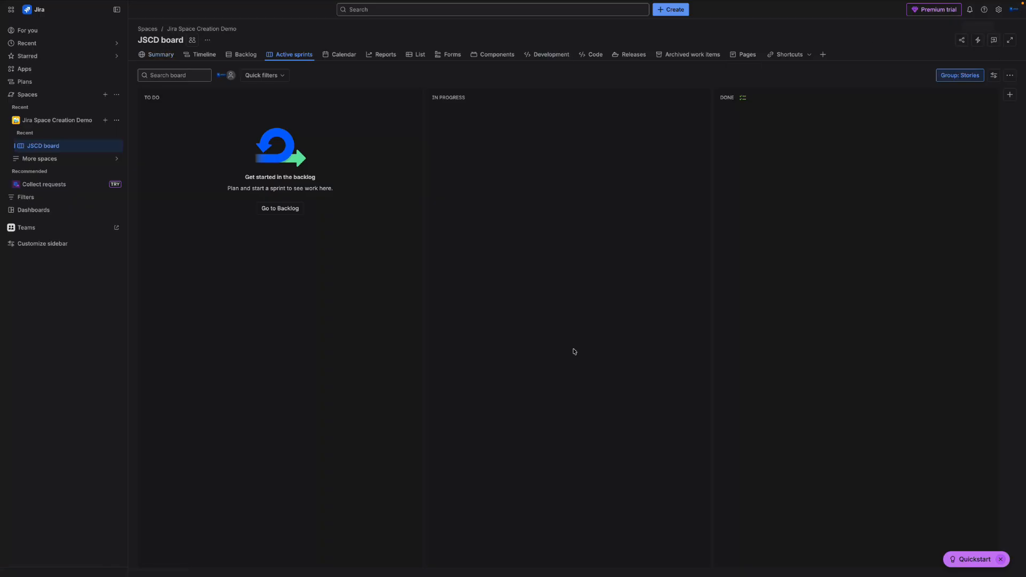
Return to the backlog and add a story named "Create a demo story" to JSCD Sprint 1.
click(244, 54)
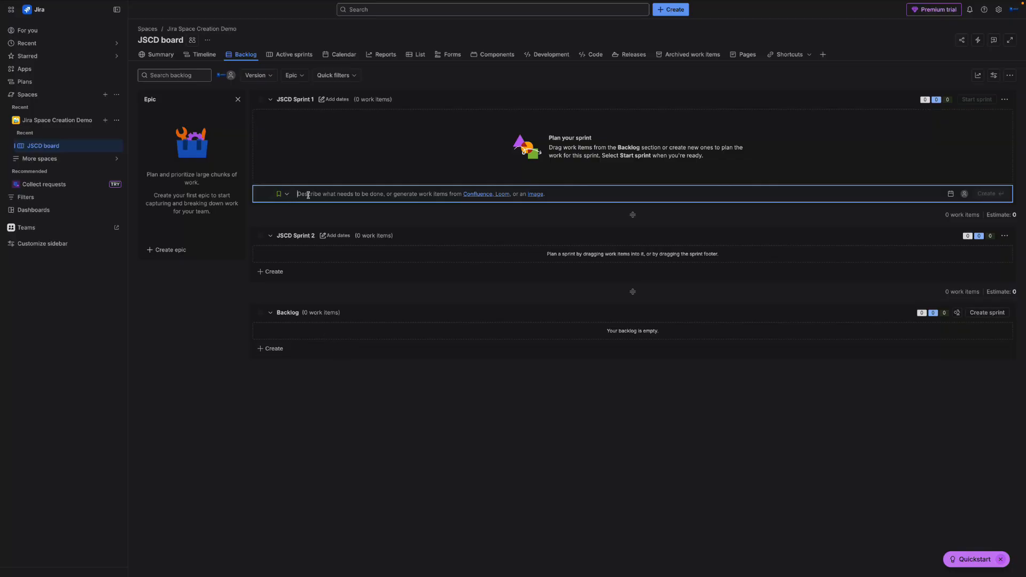
text(CReat)
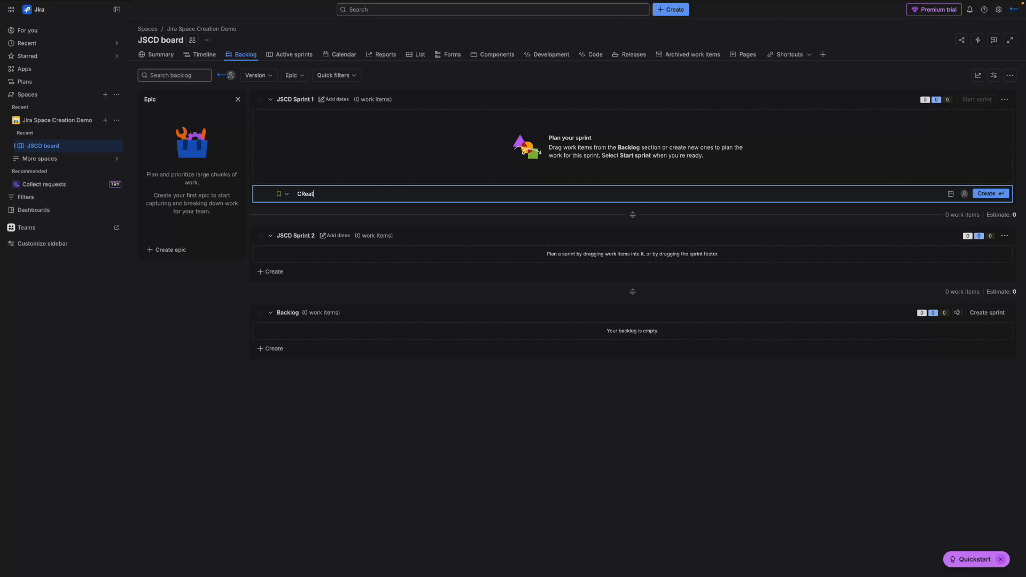
key(BackSpace)
key(BackSpace)
key(BackSpace)
key(BackSpace)
text(reate a demo story)
key(Return)
Create an epic with the summary "My first epic" and assign the demo story to it.
click(182, 252)
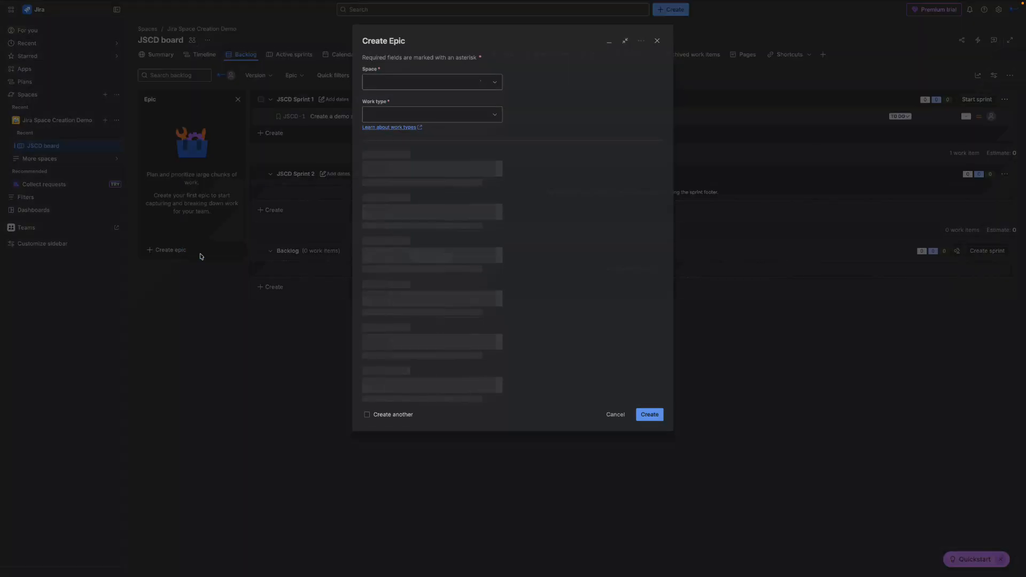
click(417, 253)
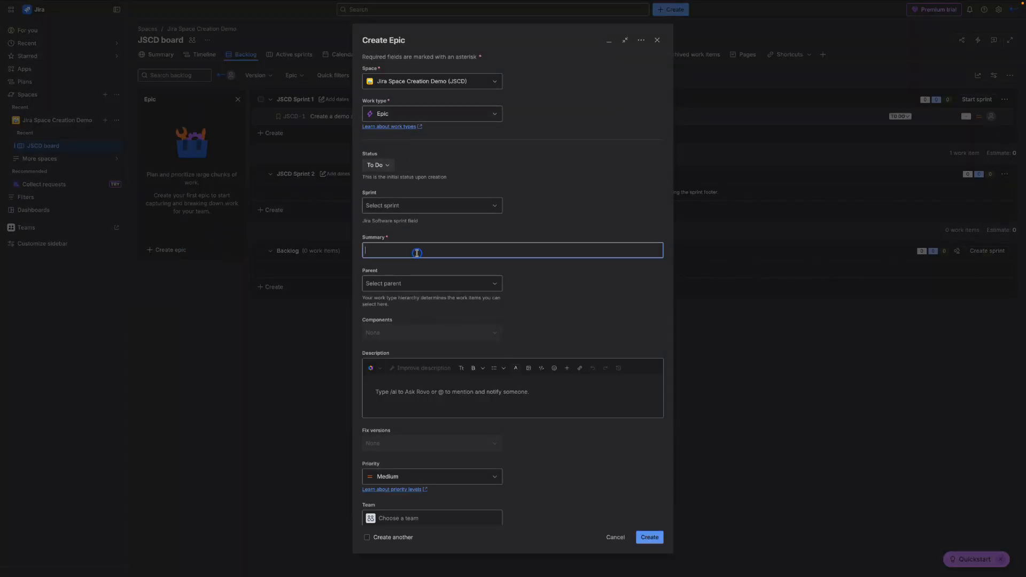
text(My first )
text(epcl)
key(Return)
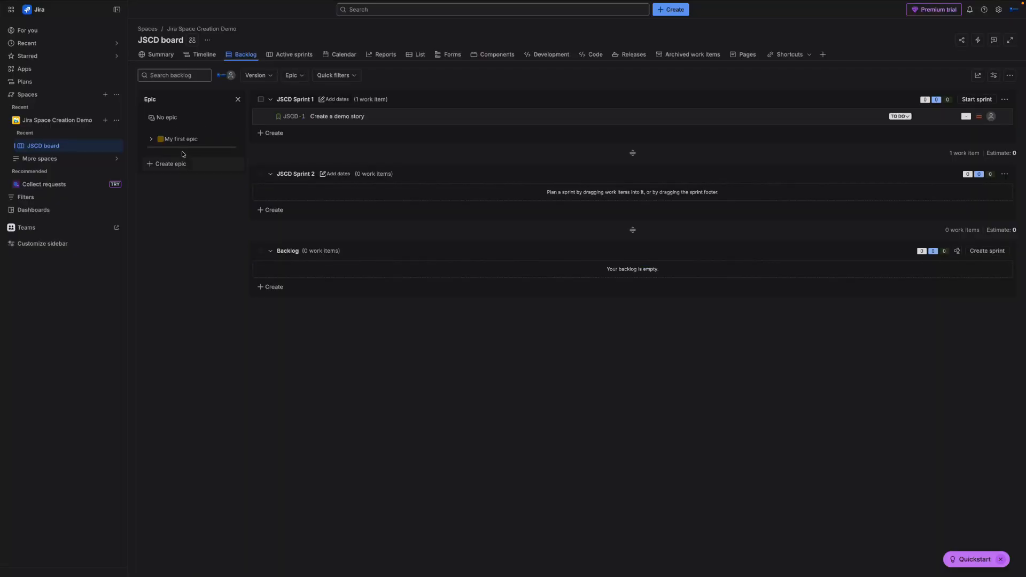
drag(344, 120, 160, 138)
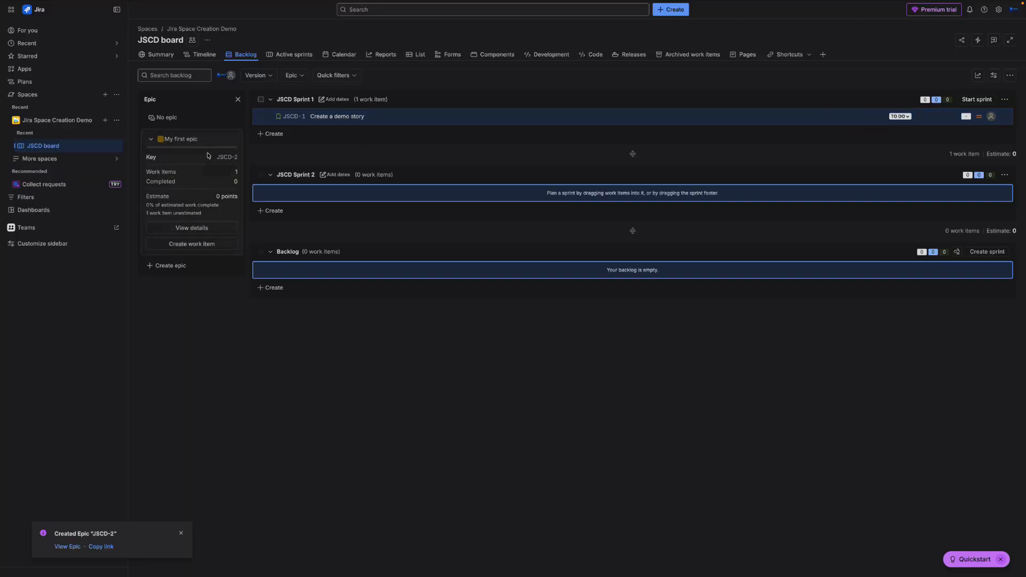
Switch the backlog's epic filter between My first epic and No epic, leaving it on My first epic.
click(196, 126)
click(182, 138)
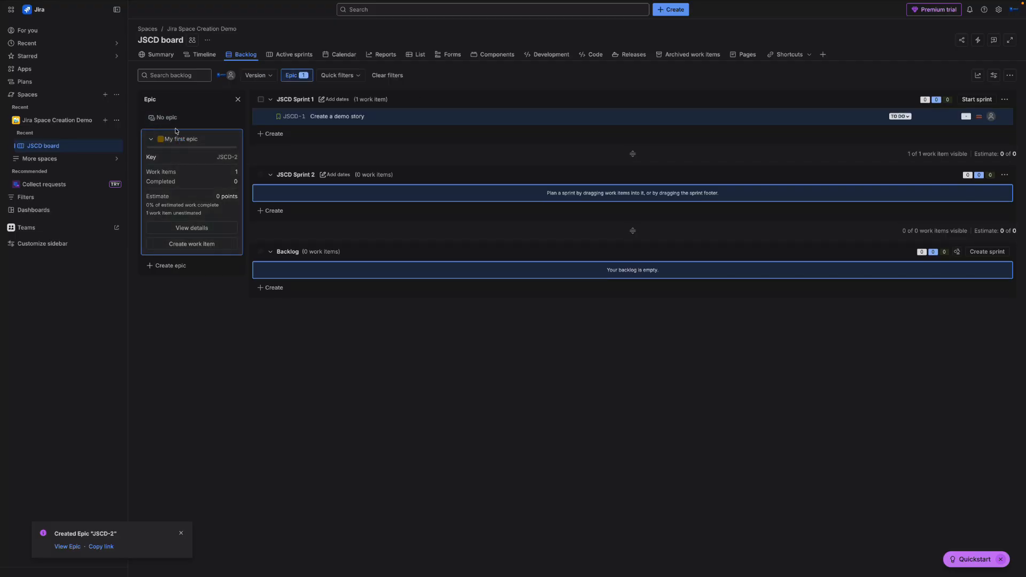
click(208, 159)
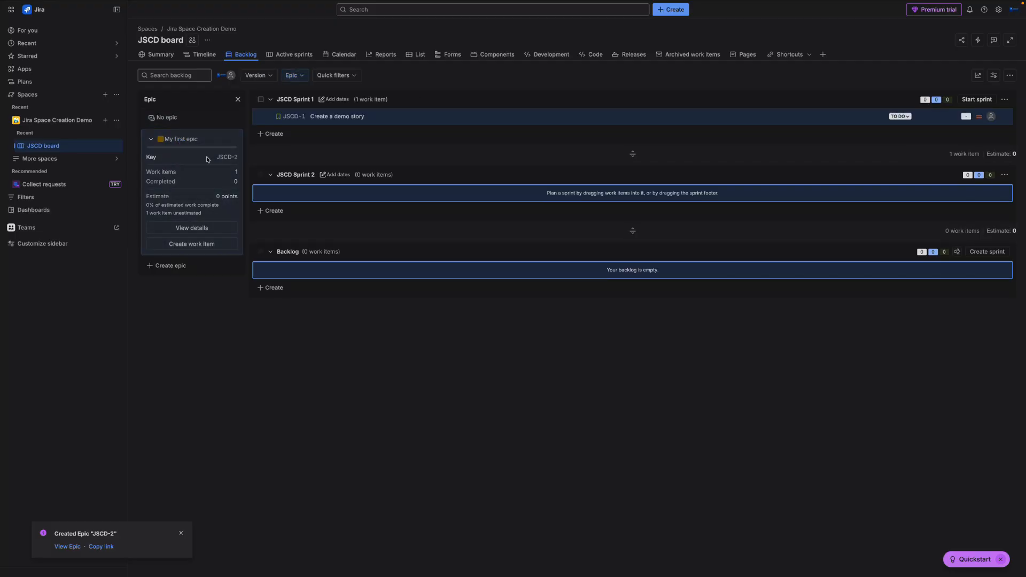
click(203, 121)
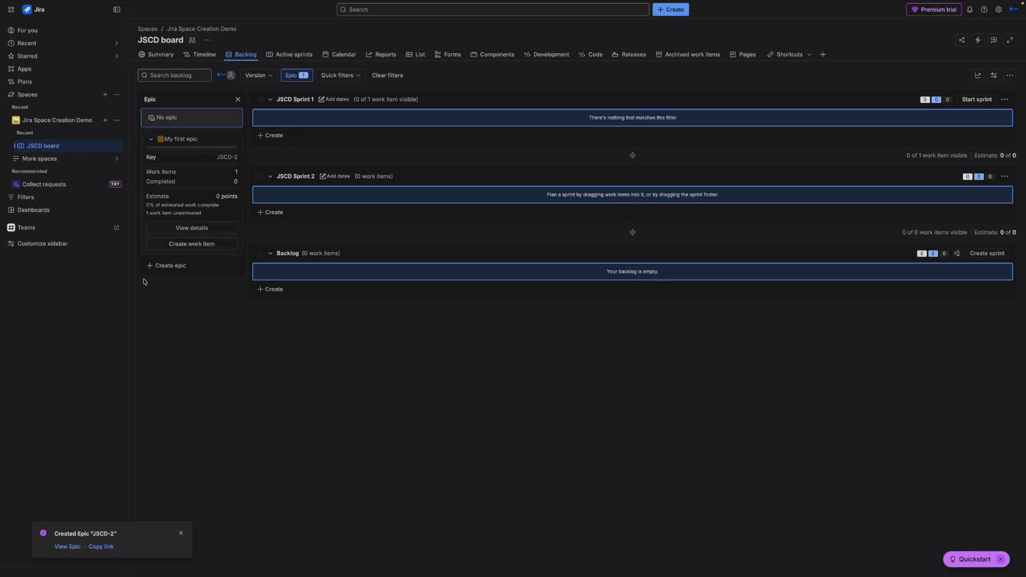
click(208, 133)
click(206, 125)
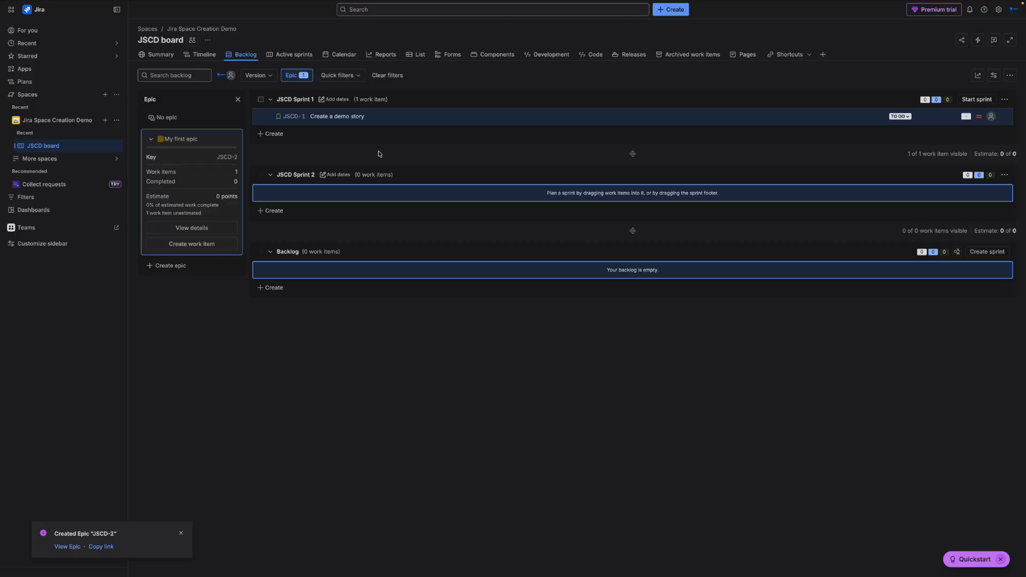
Move the demo story from JSCD Sprint 1 to the backlog section and on into JSCD Sprint 2.
drag(399, 119, 414, 276)
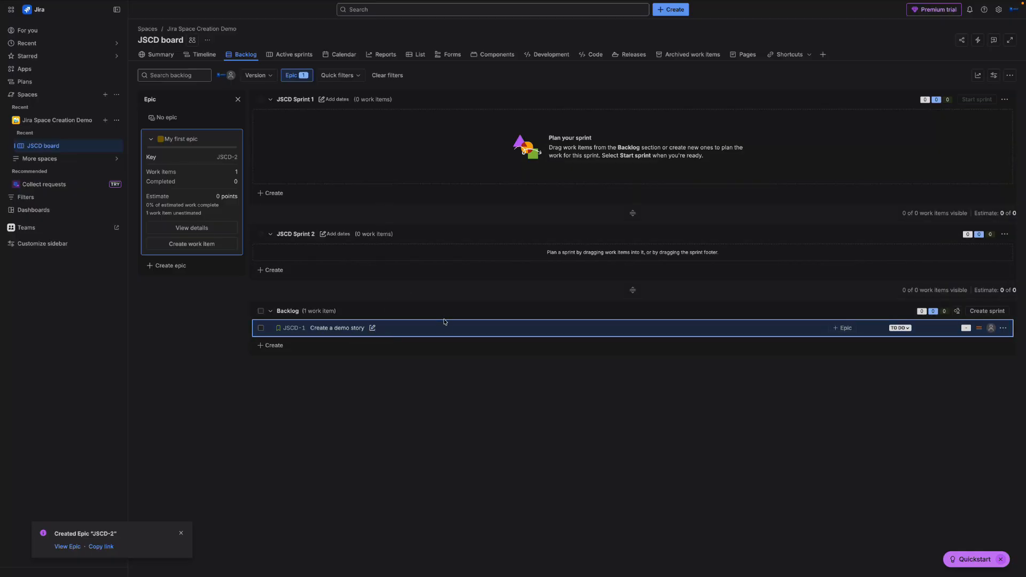
drag(446, 328, 445, 257)
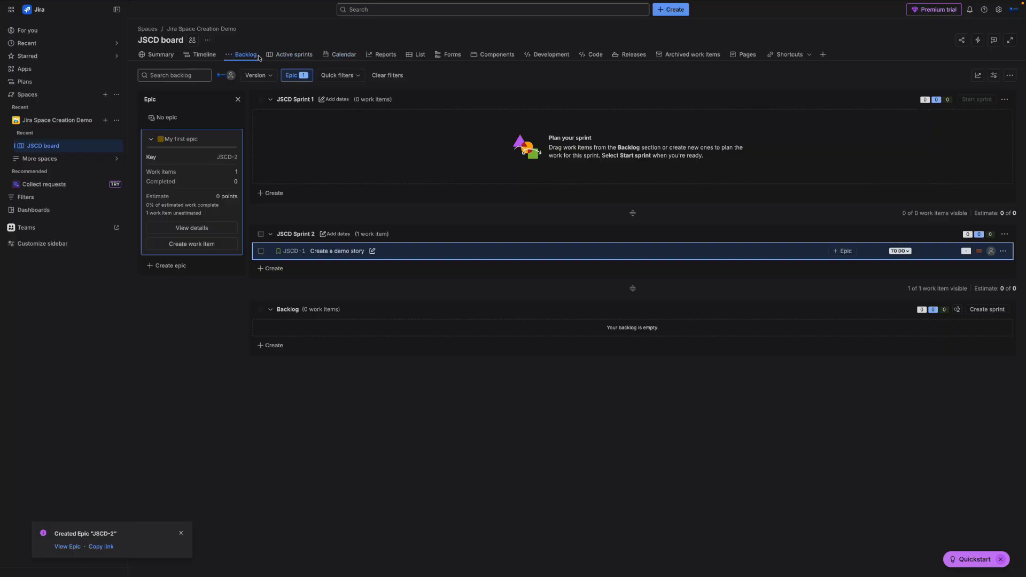
Pass through the active sprints board to the reports overview and examine the Agile, DevOps, issue analysis and forecast reports.
click(304, 58)
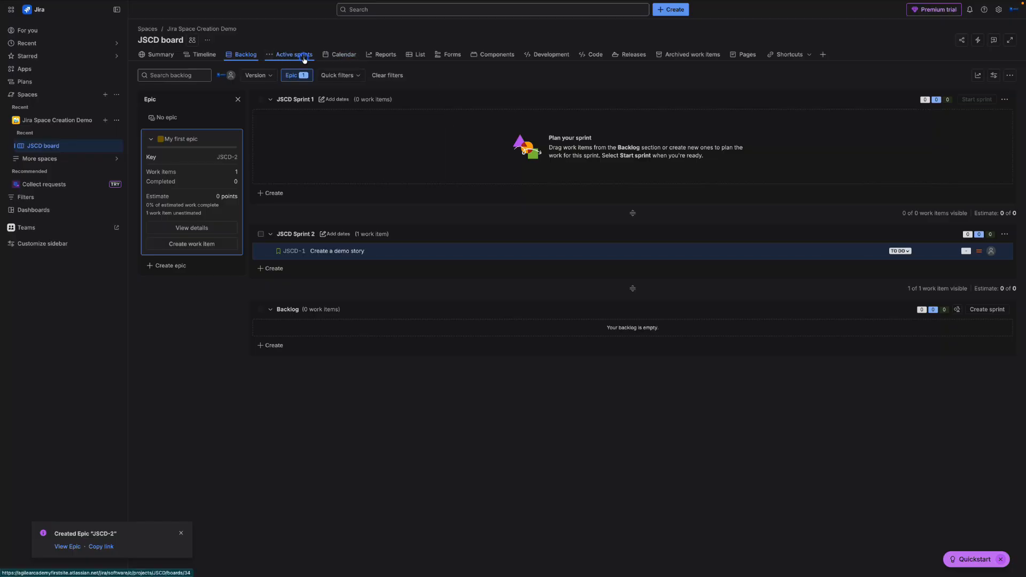
click(383, 57)
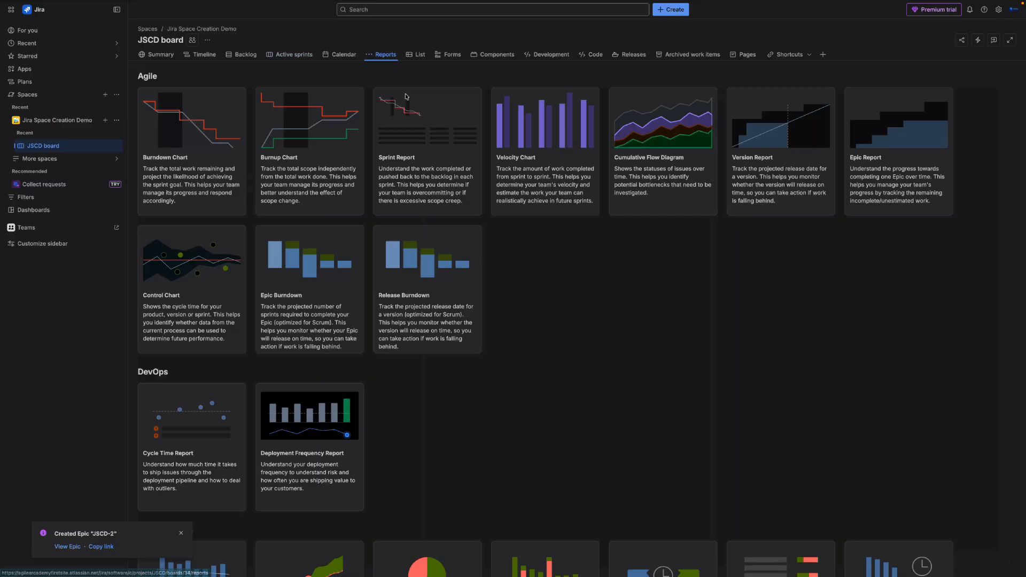
scroll(650, 406, down, 2)
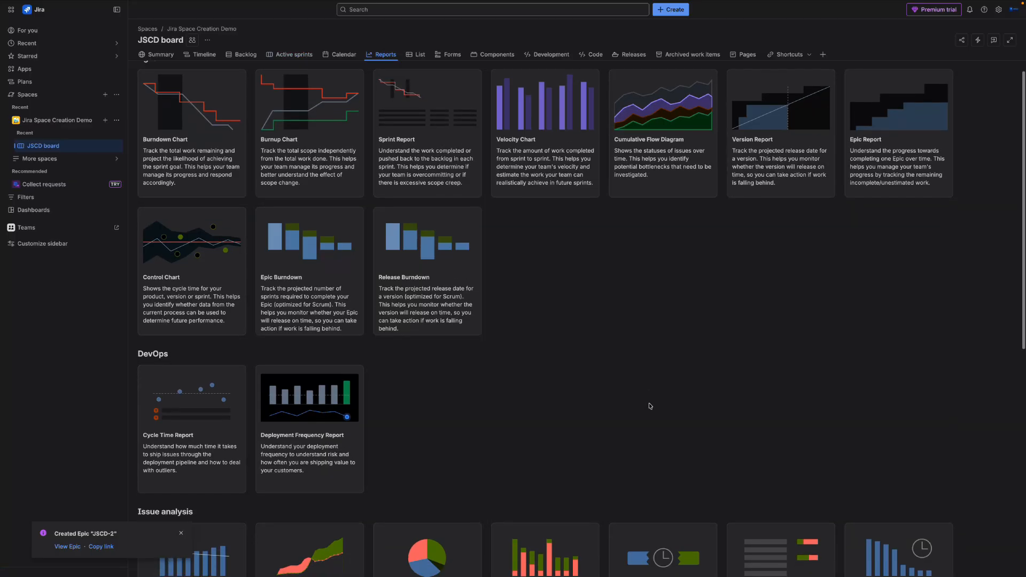
scroll(650, 406, down, 6)
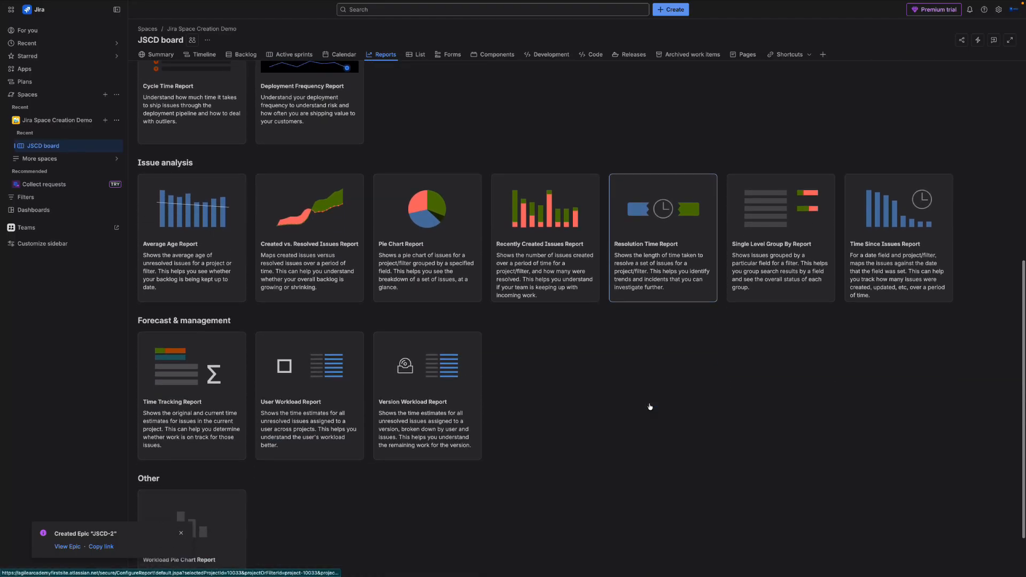
scroll(650, 406, up, 2)
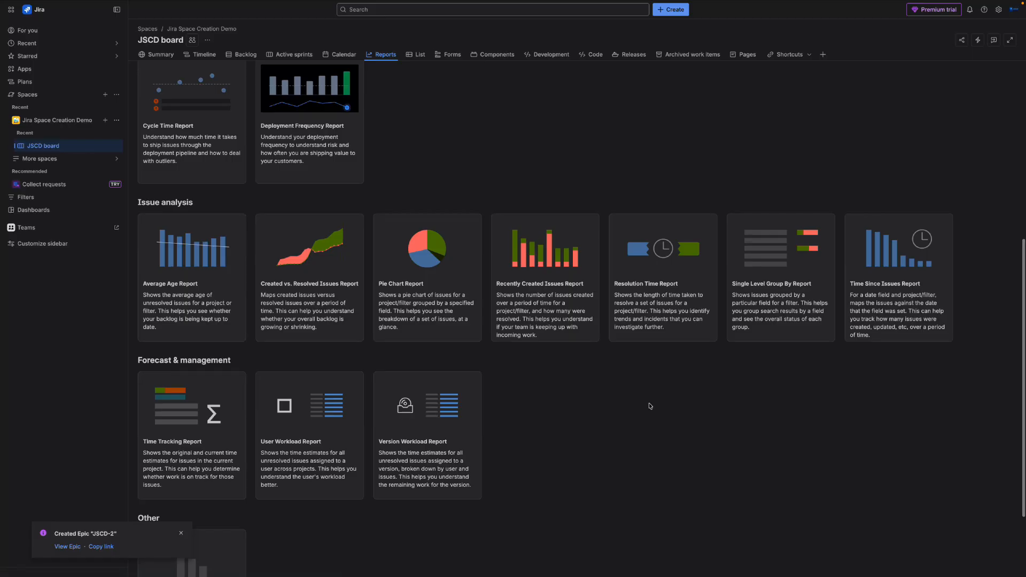
scroll(650, 406, up, 3)
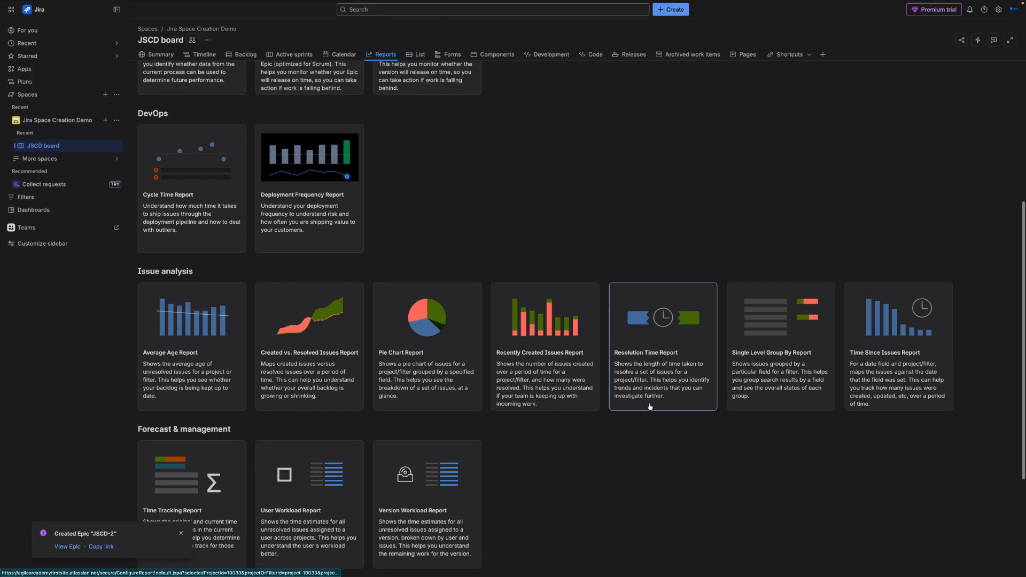
scroll(650, 406, up, 2)
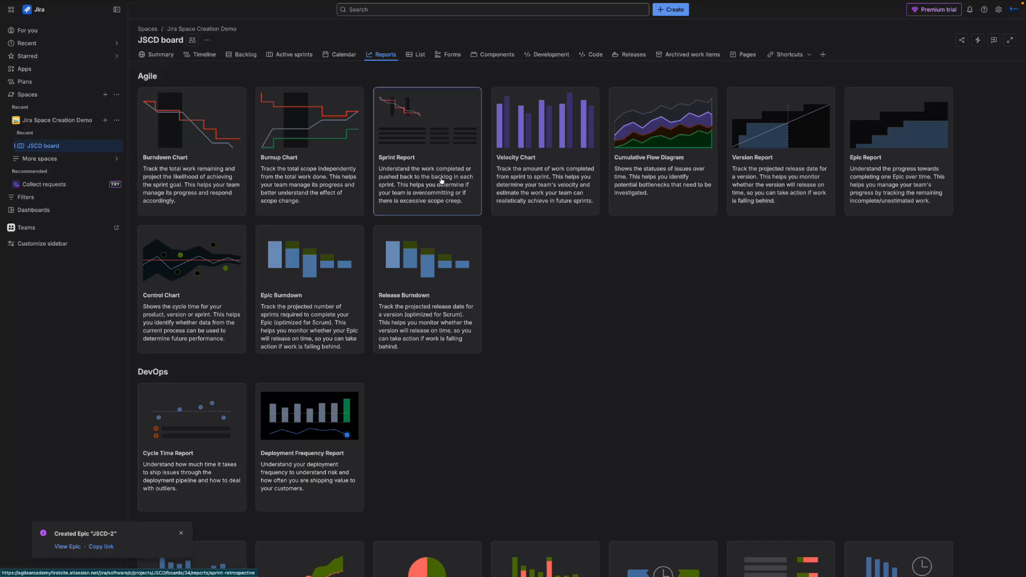
scroll(757, 360, down, 2)
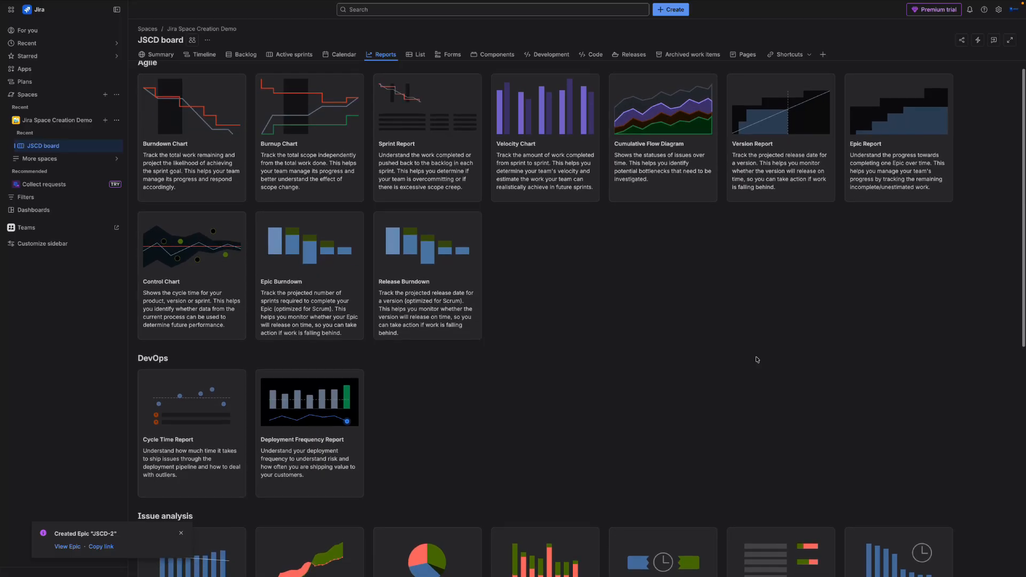
scroll(695, 320, up, 1)
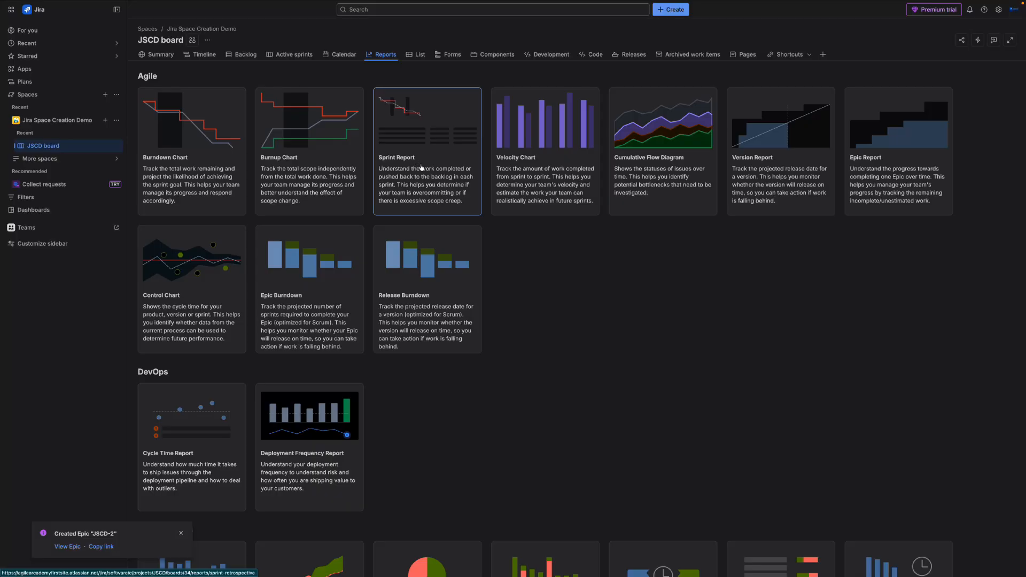
scroll(682, 321, down, 5)
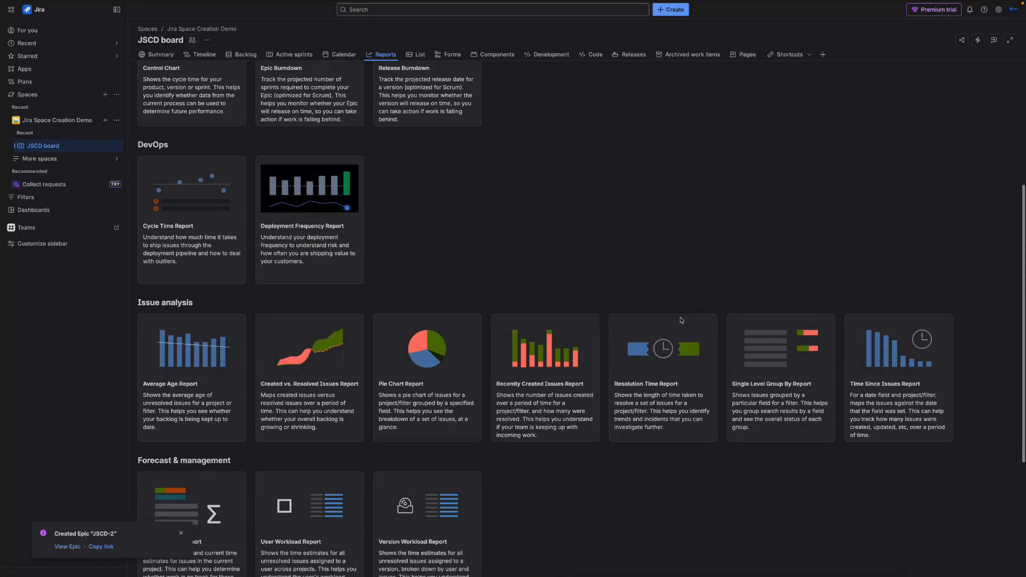
scroll(681, 320, down, 2)
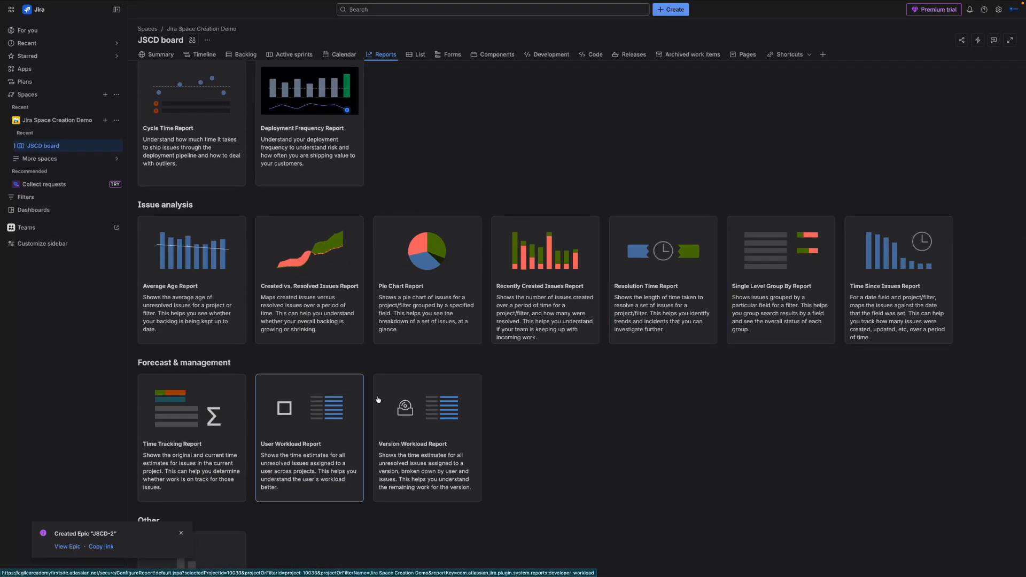
scroll(296, 318, down, 1)
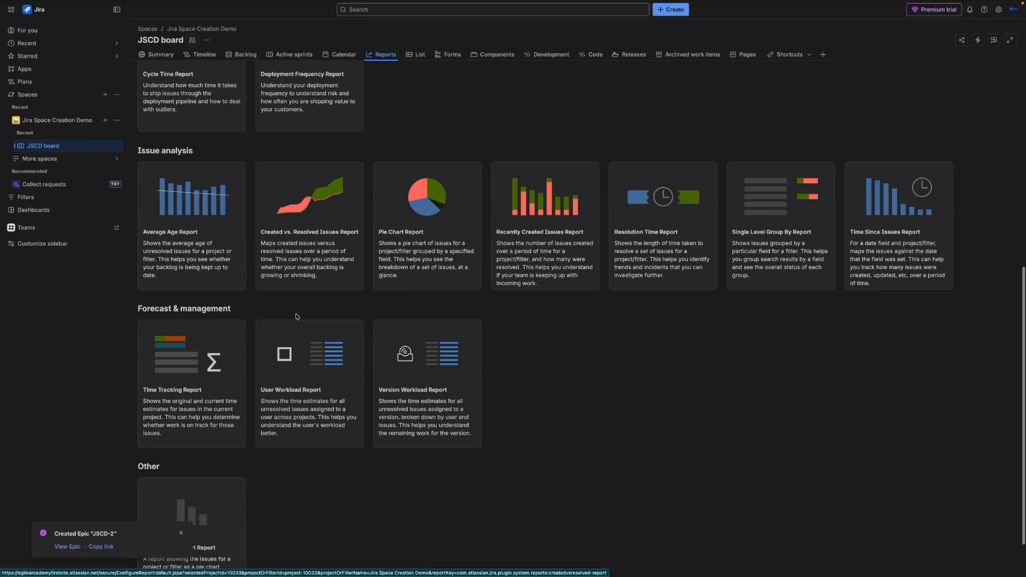
scroll(297, 316, down, 1)
scroll(297, 317, up, 8)
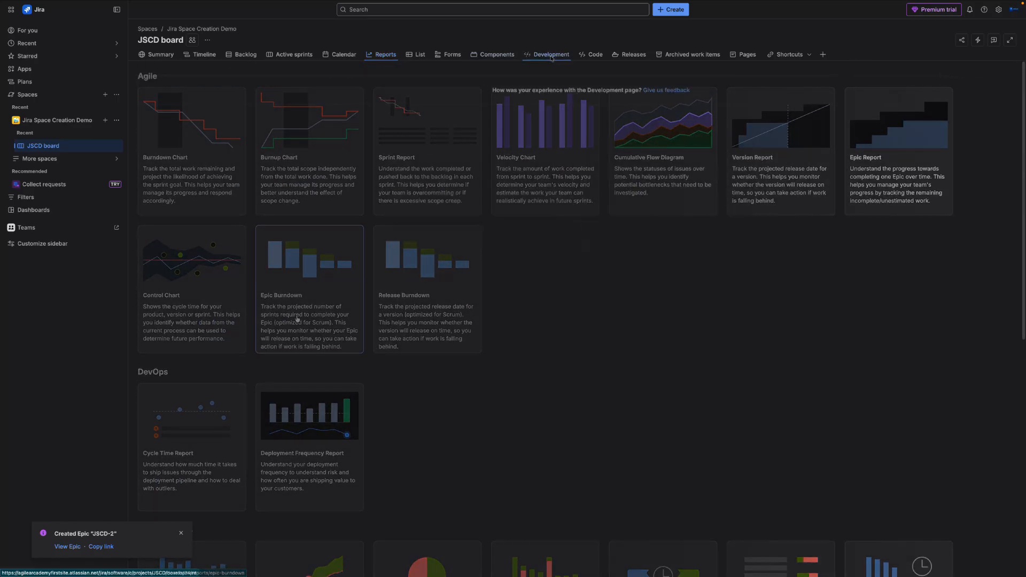
View the space's Development page with its key metrics and code tool connections, followed by the Code page.
click(591, 61)
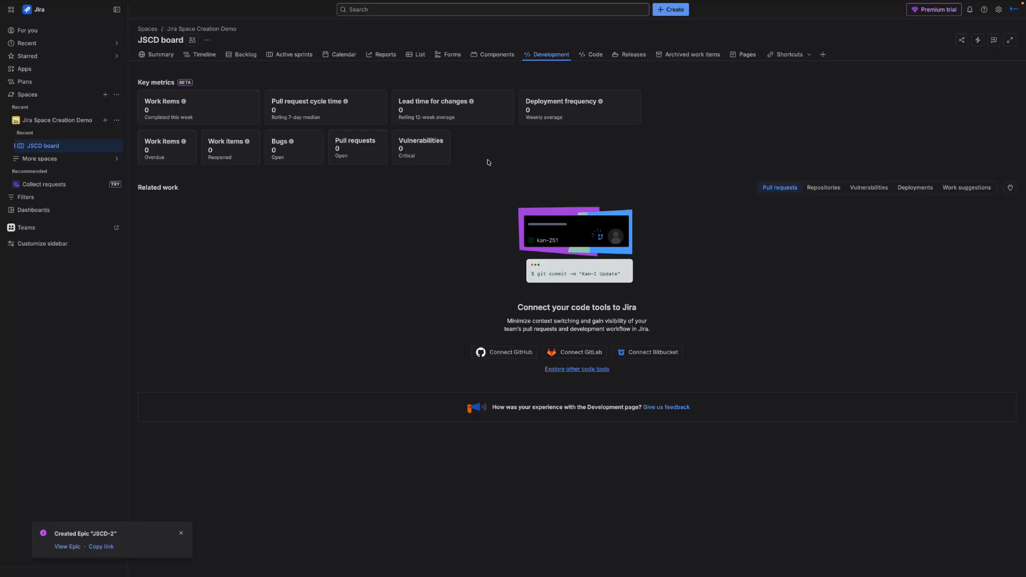
click(595, 56)
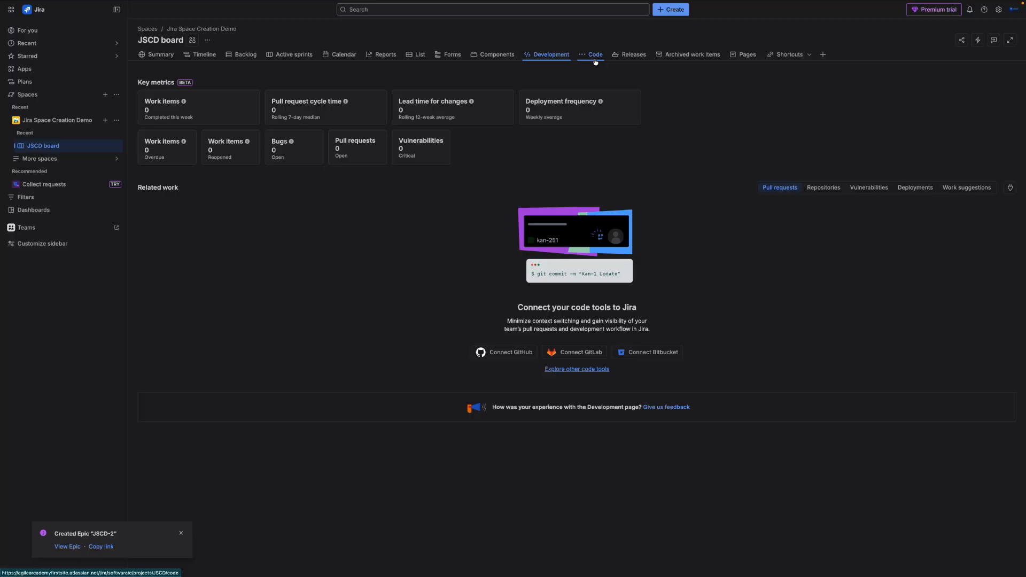
Create a release named "version 1" in the space's releases and return to the backlog.
click(631, 54)
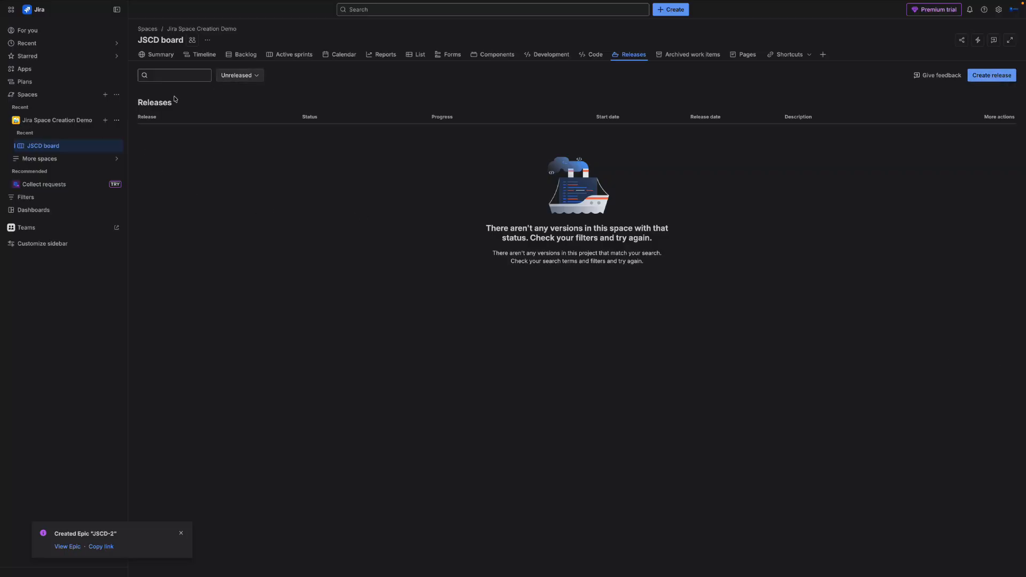
click(992, 75)
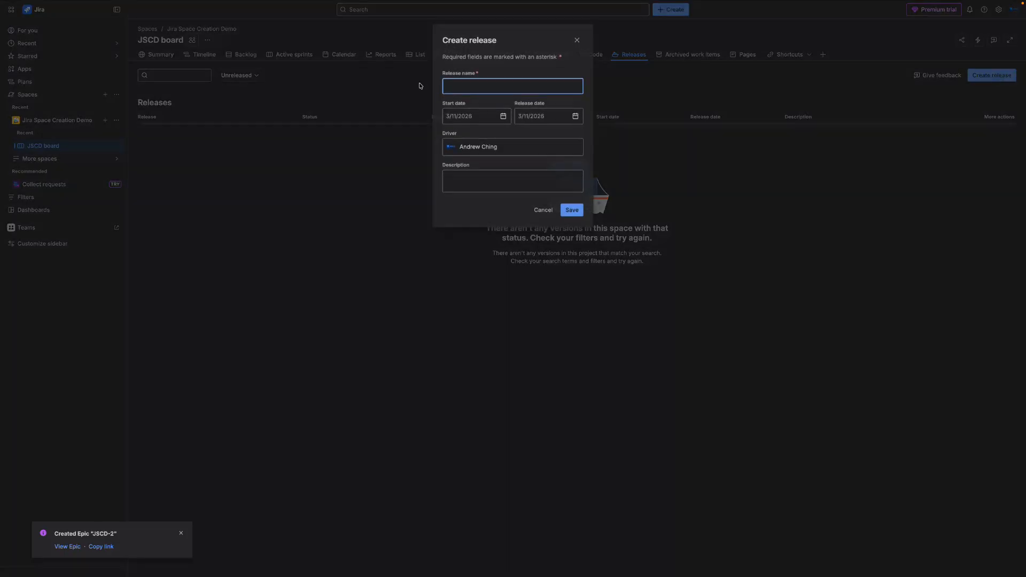
text(version 1)
click(572, 210)
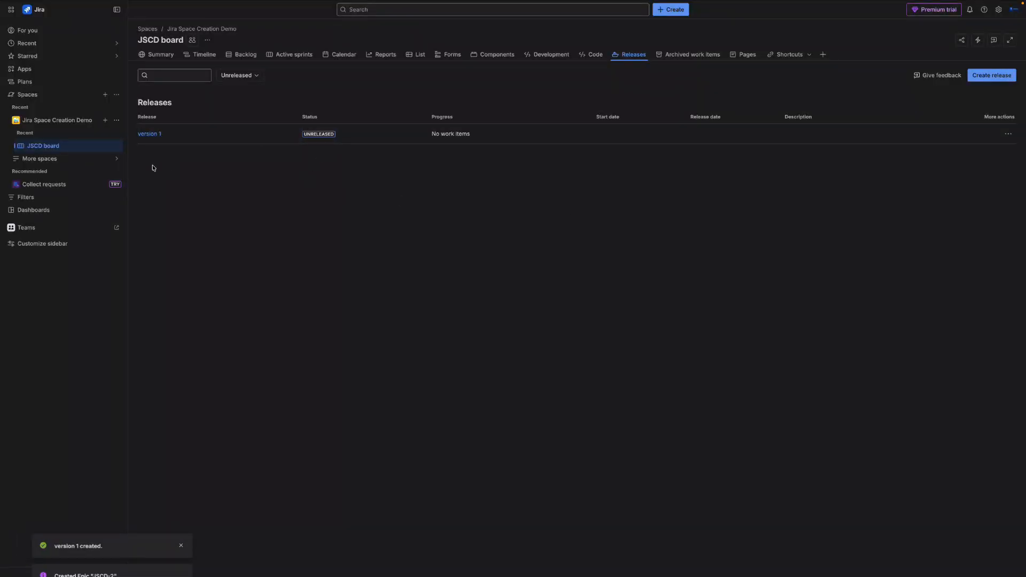
click(250, 54)
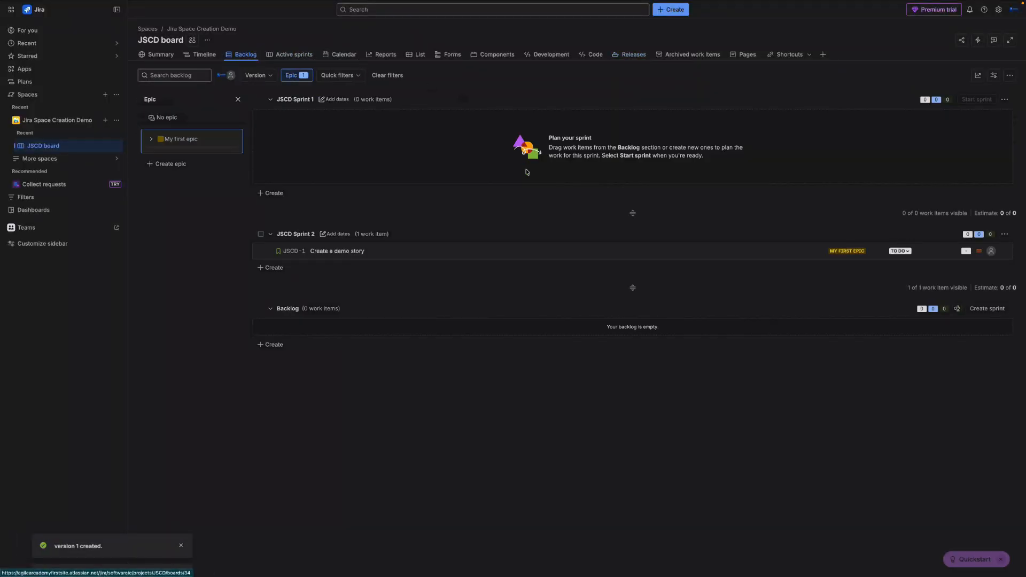
Set the fix version of the story "Create a demo story" to version 1.
click(337, 251)
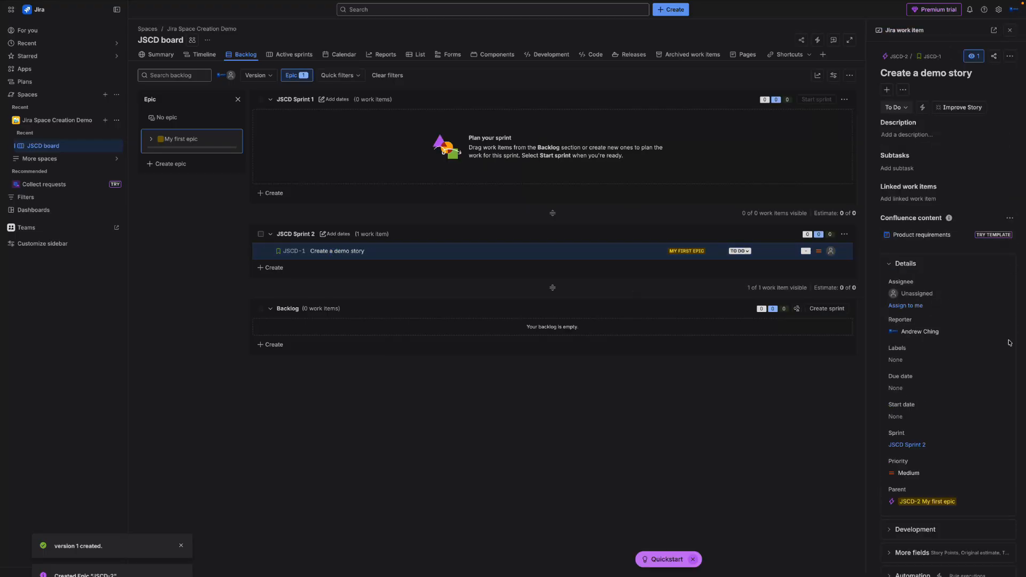
scroll(1009, 343, down, 3)
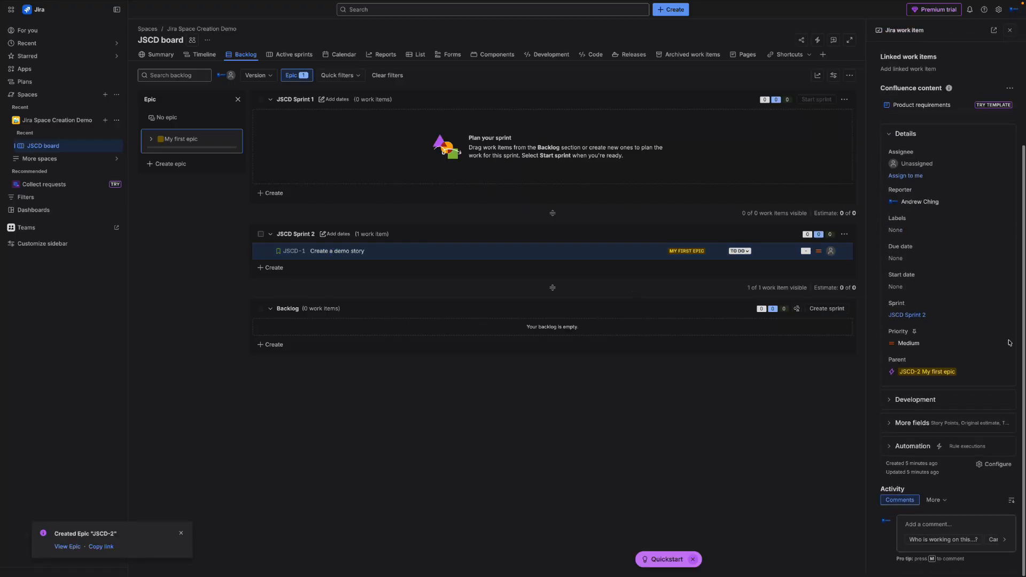
click(895, 425)
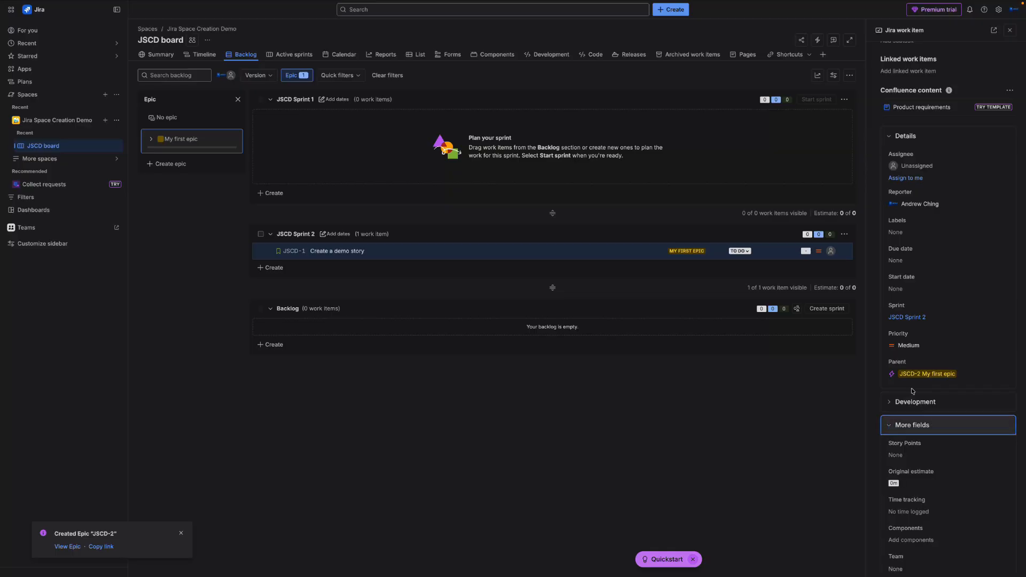
scroll(913, 391, down, 2)
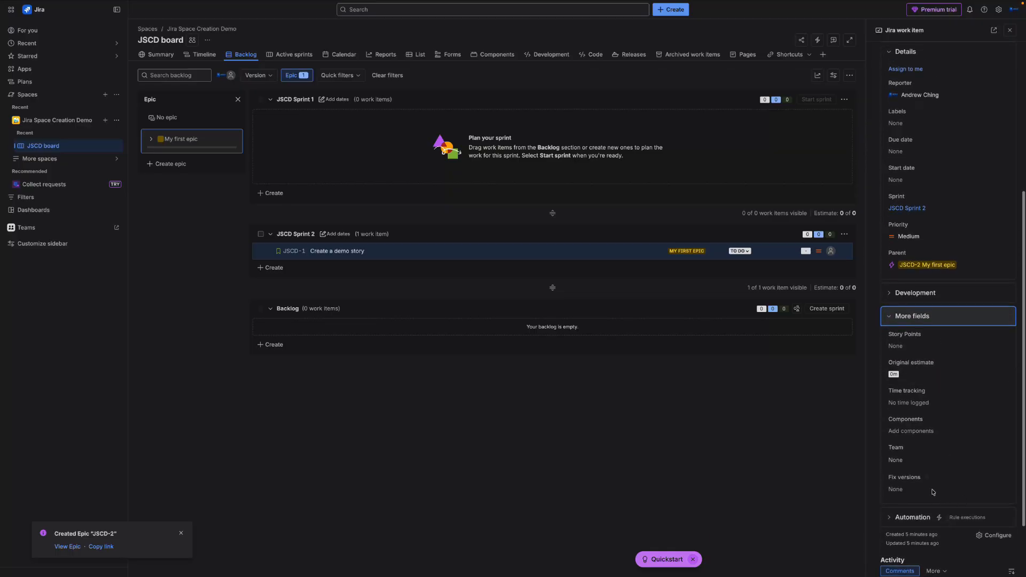
click(933, 492)
click(948, 516)
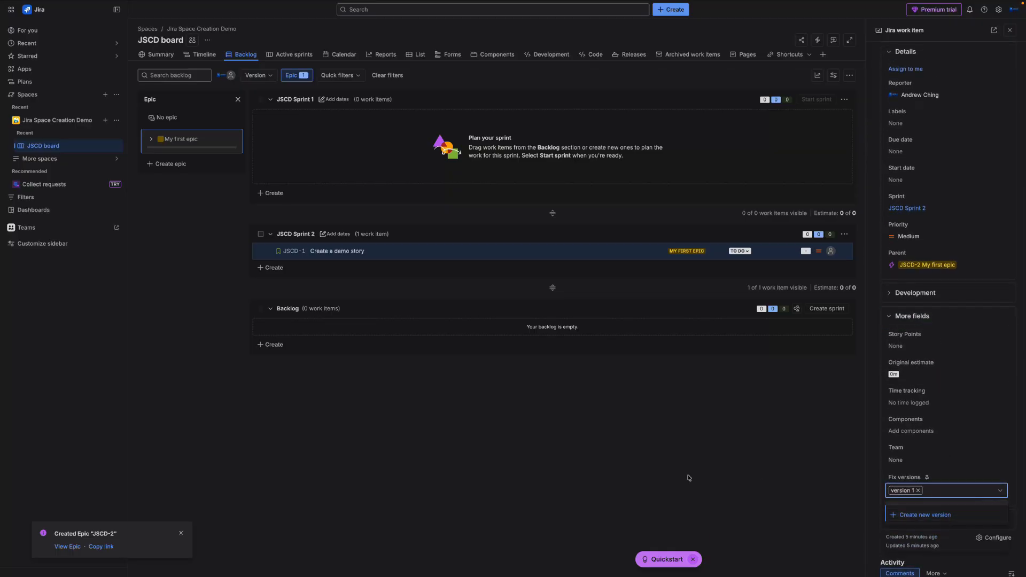
View the version 1 release with its work items and progress, and return to the JSCD board.
mouse_move(865, 30)
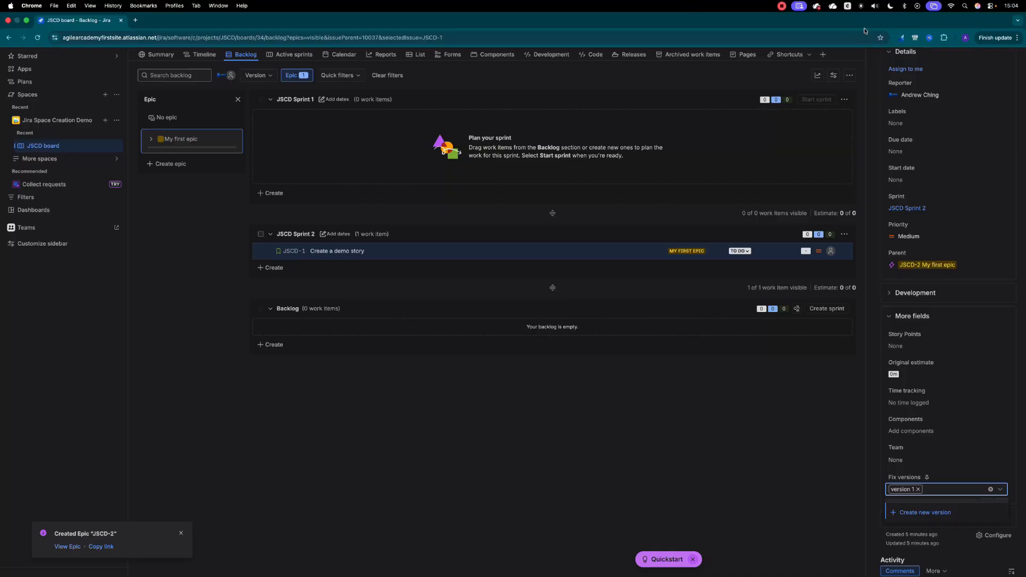
click(626, 55)
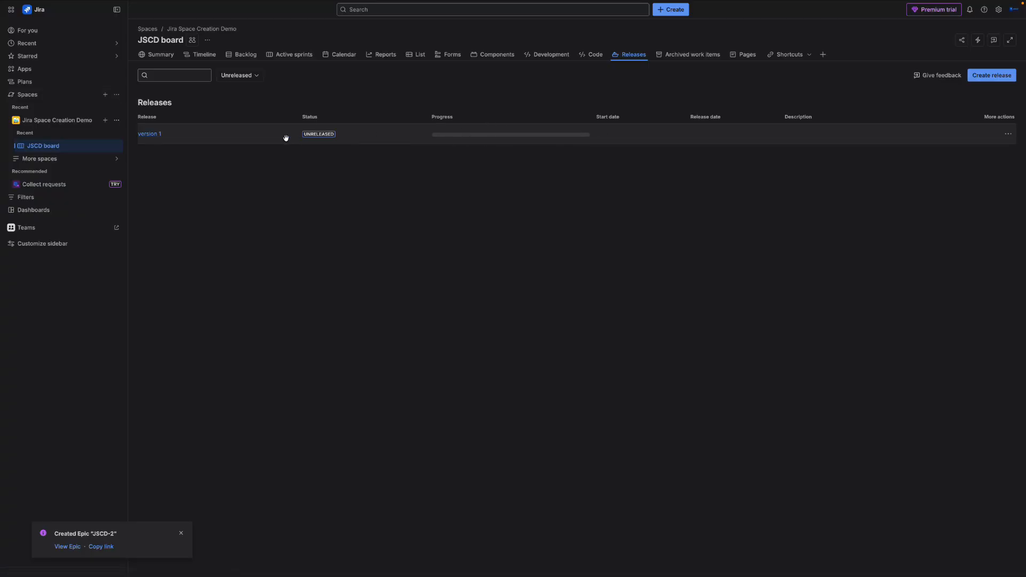
click(157, 135)
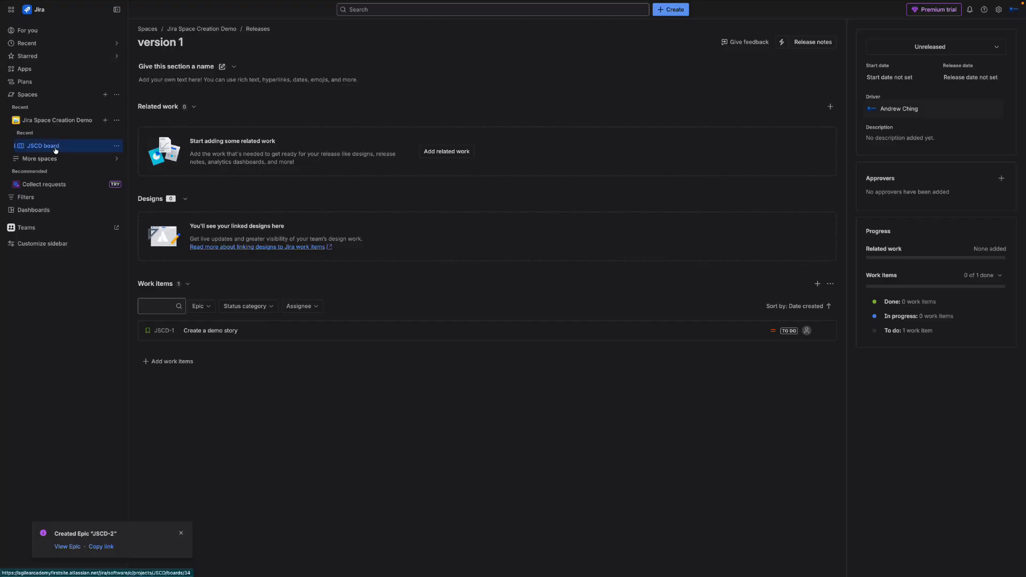
click(71, 151)
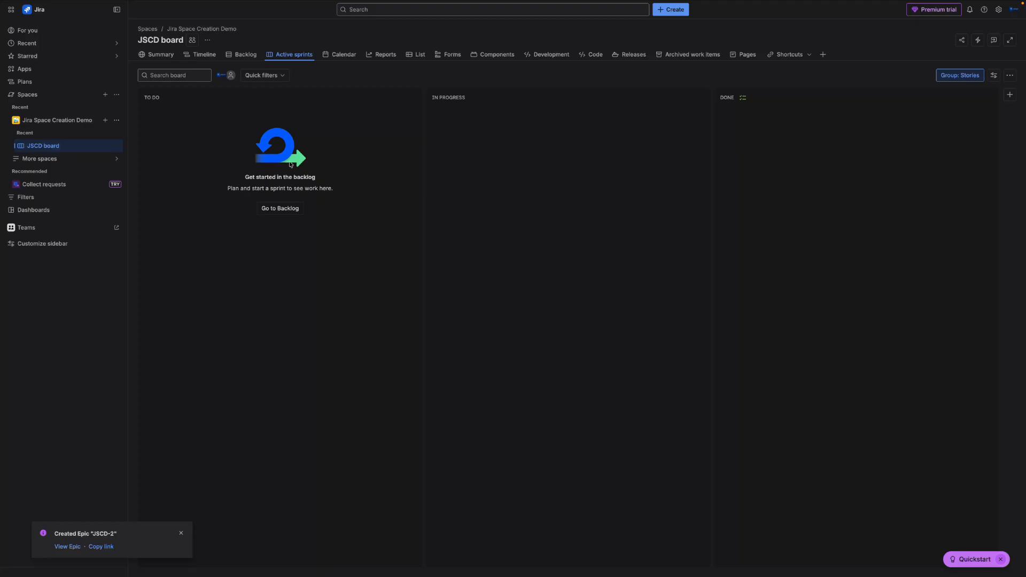
View the space's Pages section and look briefly into the JSCD board's settings.
click(744, 56)
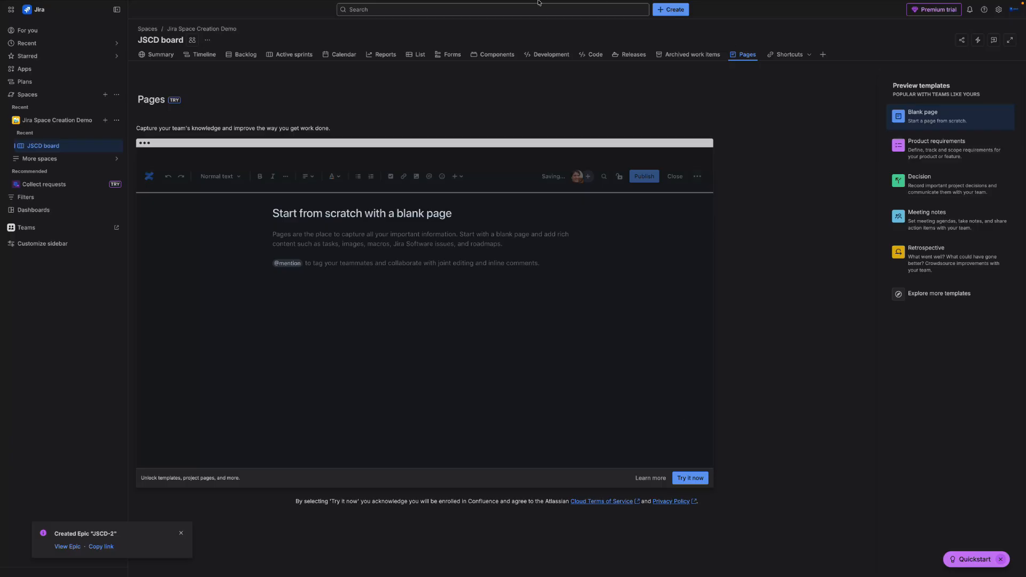
mouse_move(526, 3)
mouse_move(117, 150)
click(116, 146)
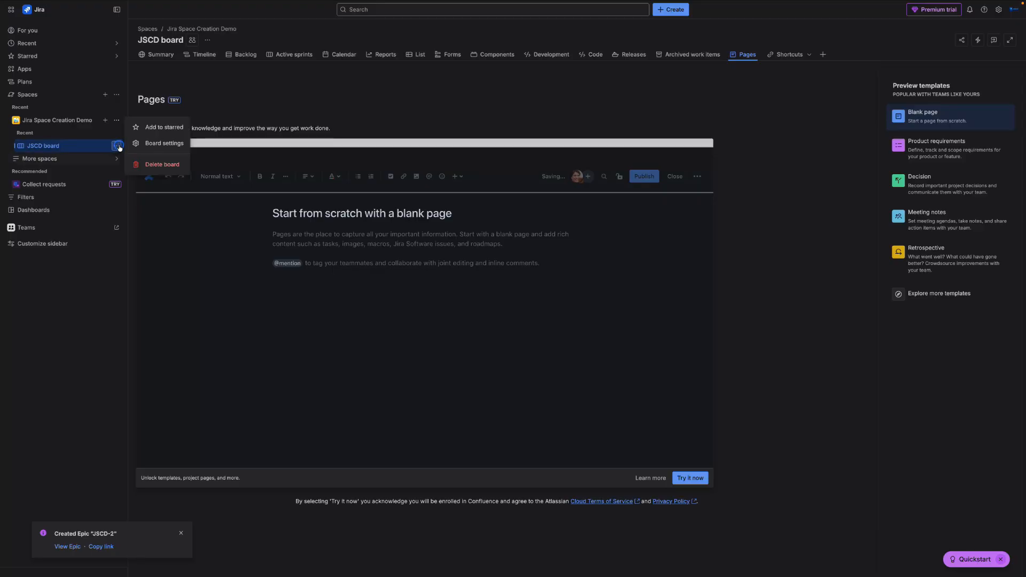
click(165, 144)
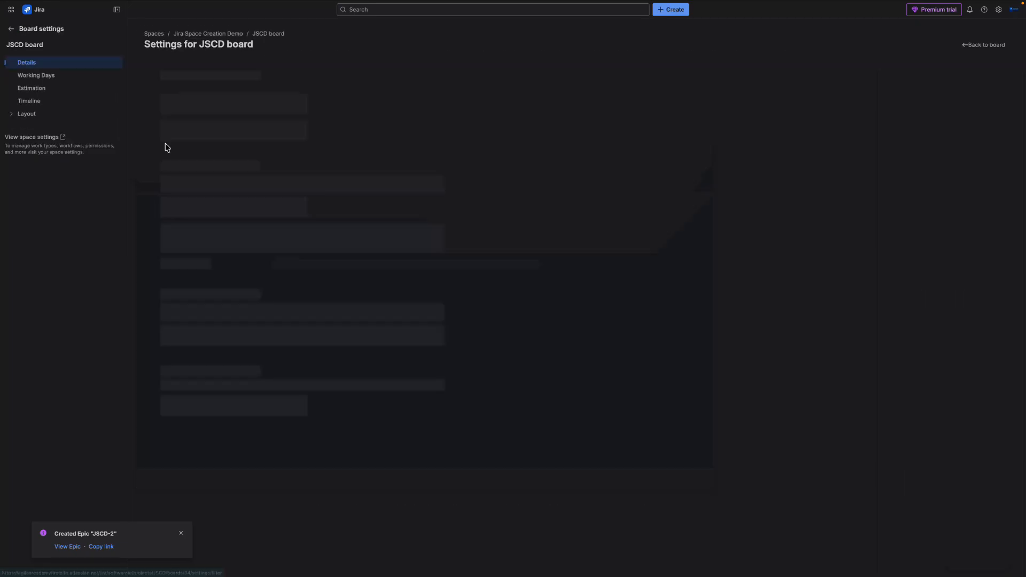
click(11, 29)
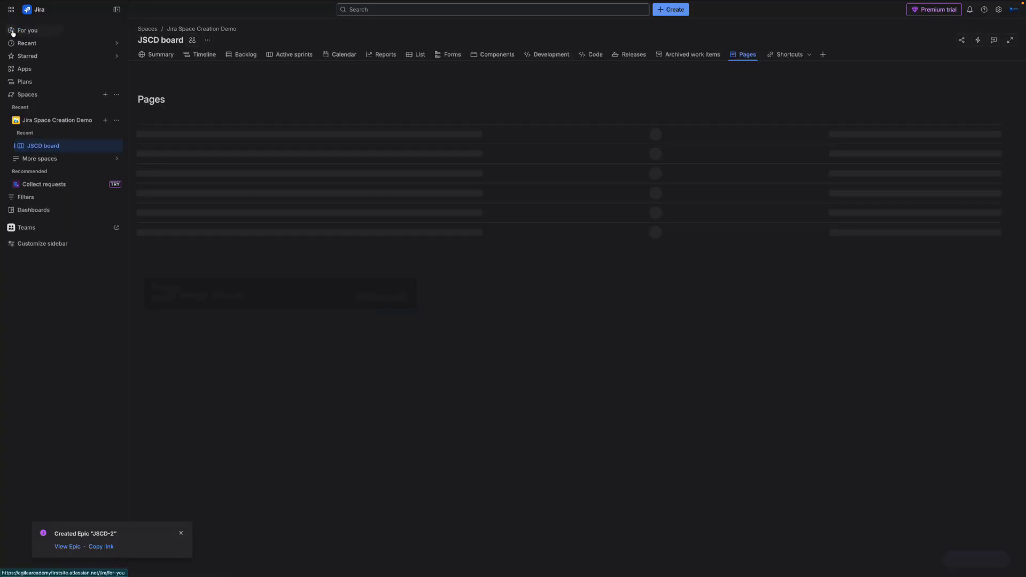
click(51, 121)
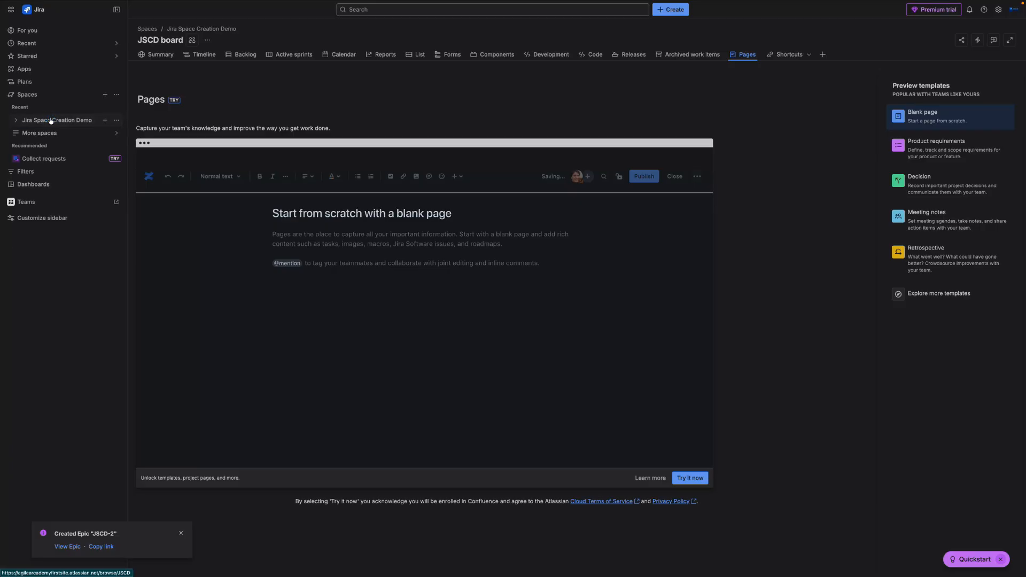
click(17, 120)
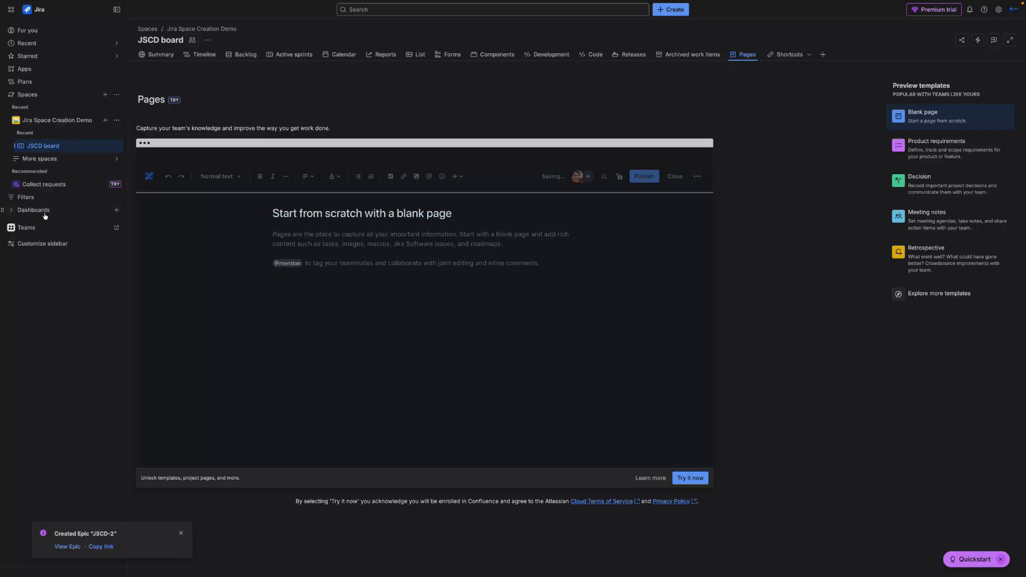
click(15, 121)
click(15, 121)
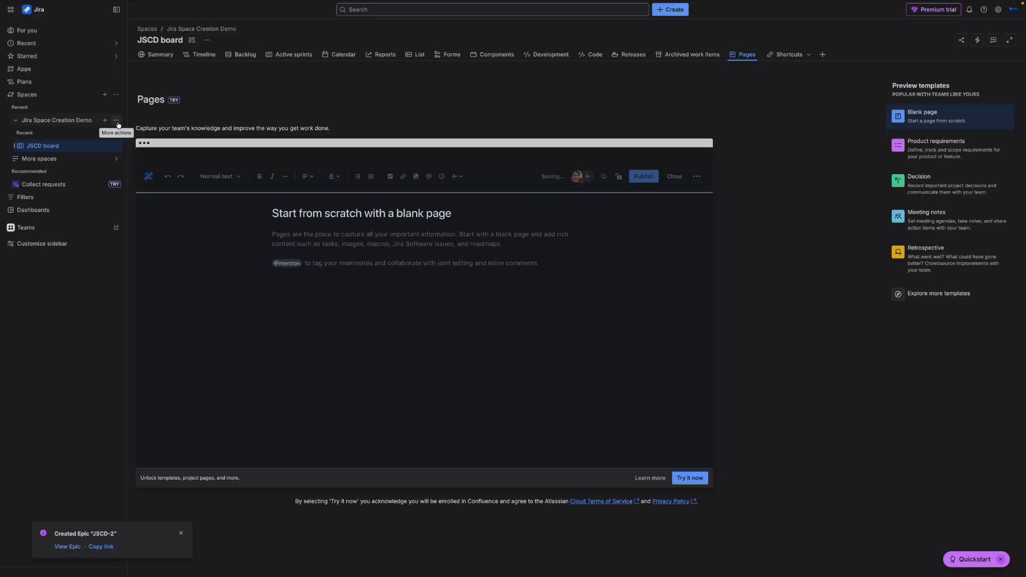
Open the settings of the Jira Space Creation Demo space and check the default assignee and category options in its details.
click(117, 121)
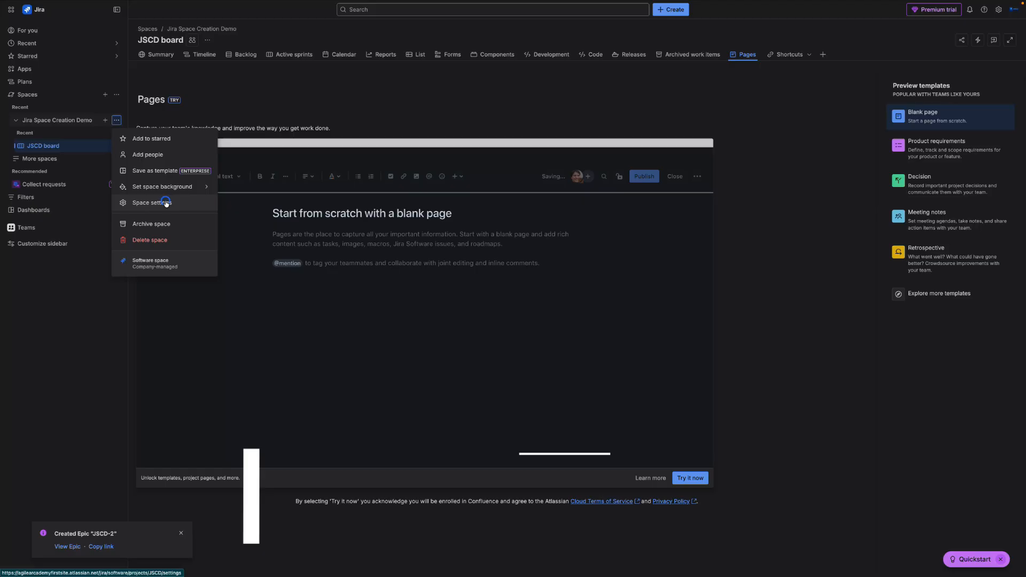
click(166, 203)
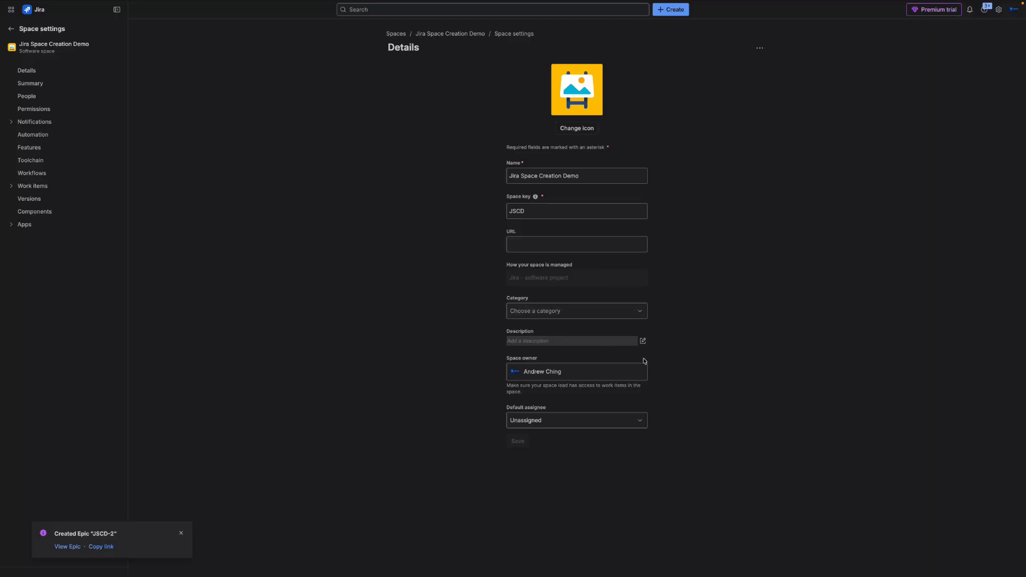
click(630, 425)
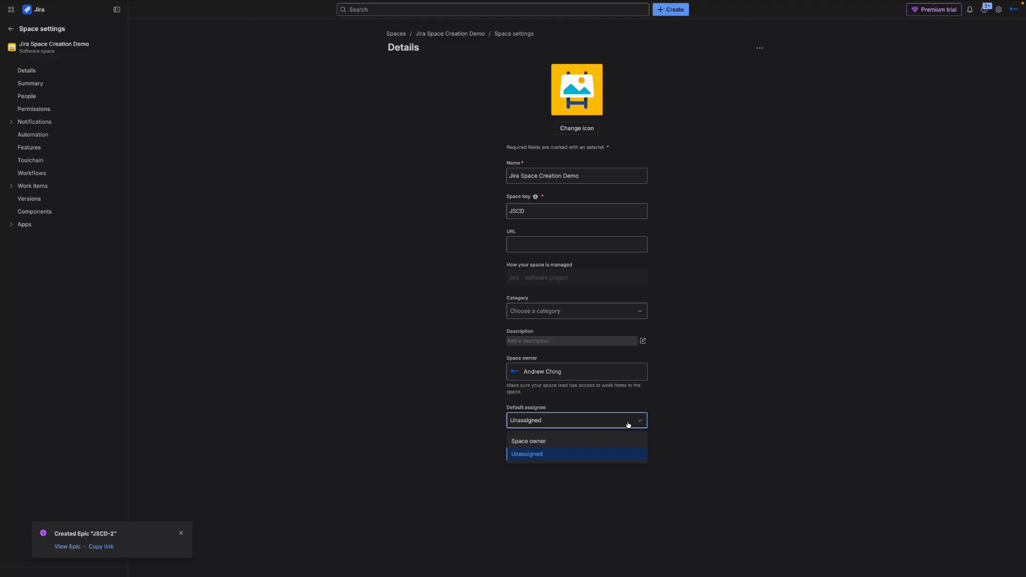
click(806, 406)
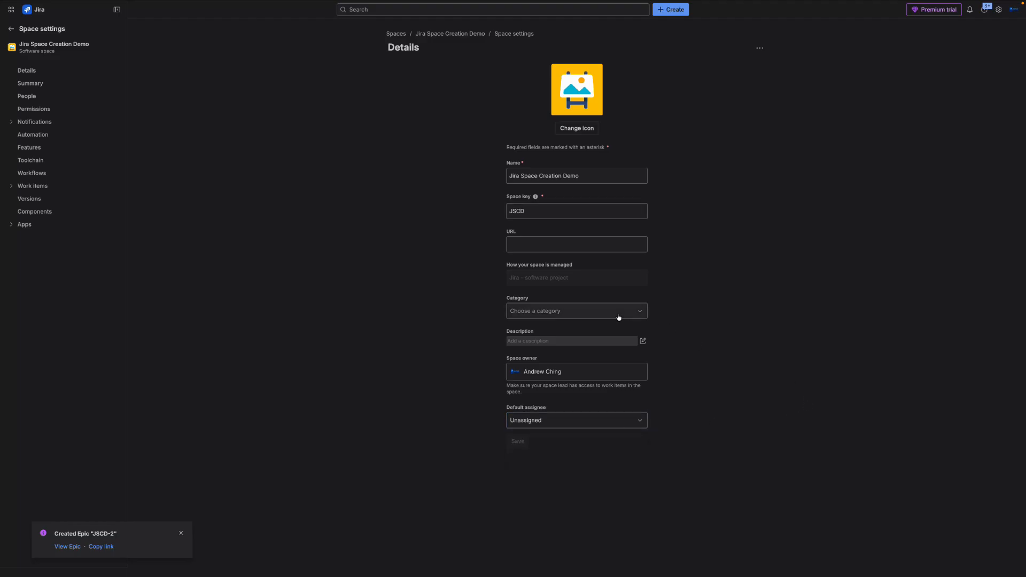
click(554, 312)
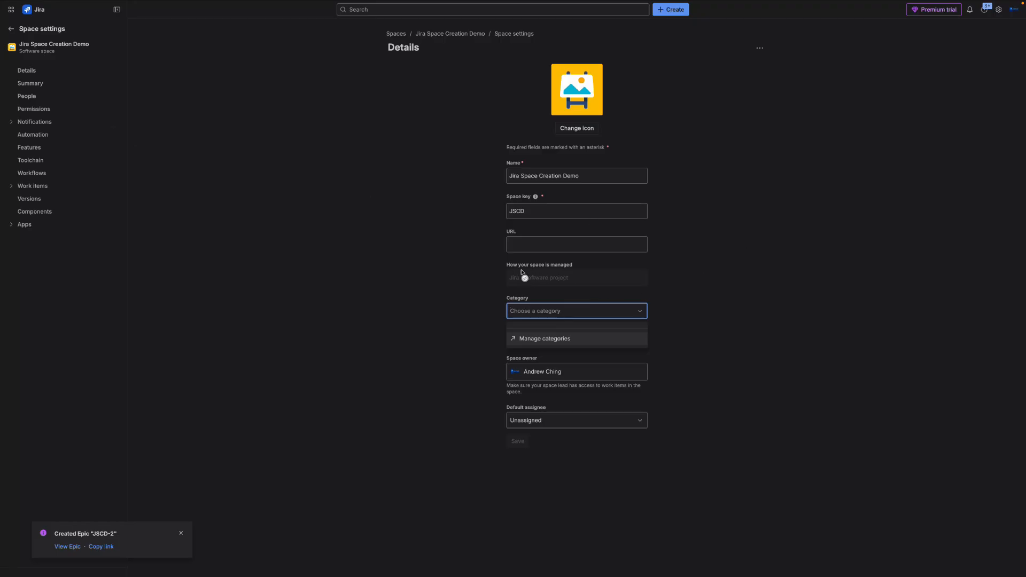
click(556, 282)
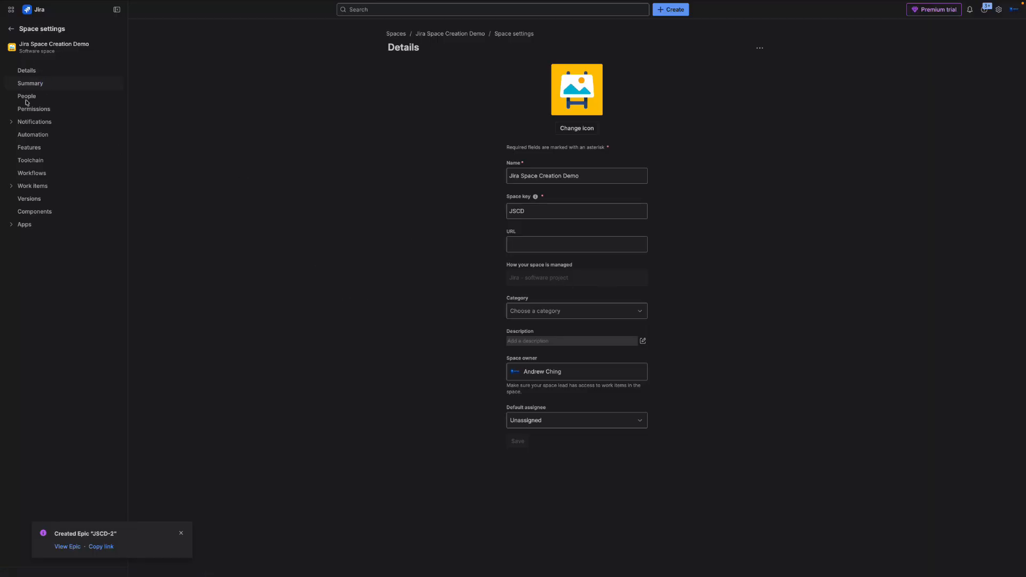
Examine the space settings summary and the diagram of the Software Simplified Workflow for Project JSCD.
click(39, 83)
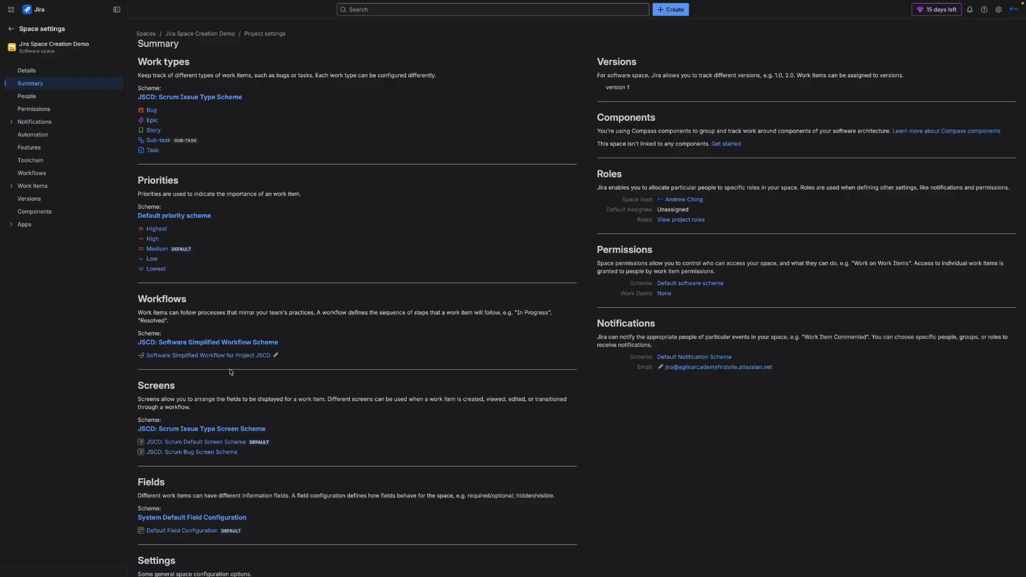
click(194, 356)
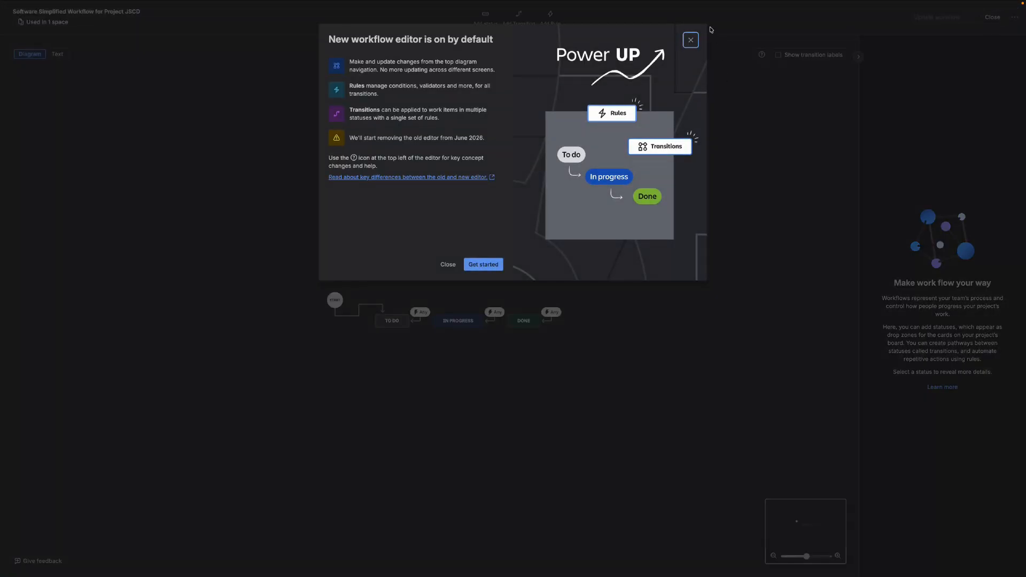
click(691, 40)
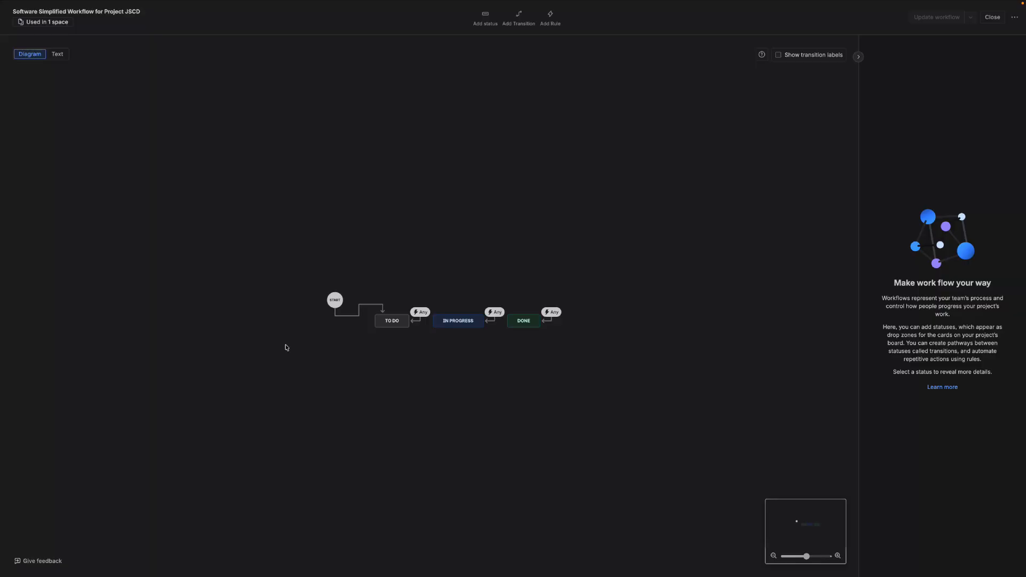
click(995, 19)
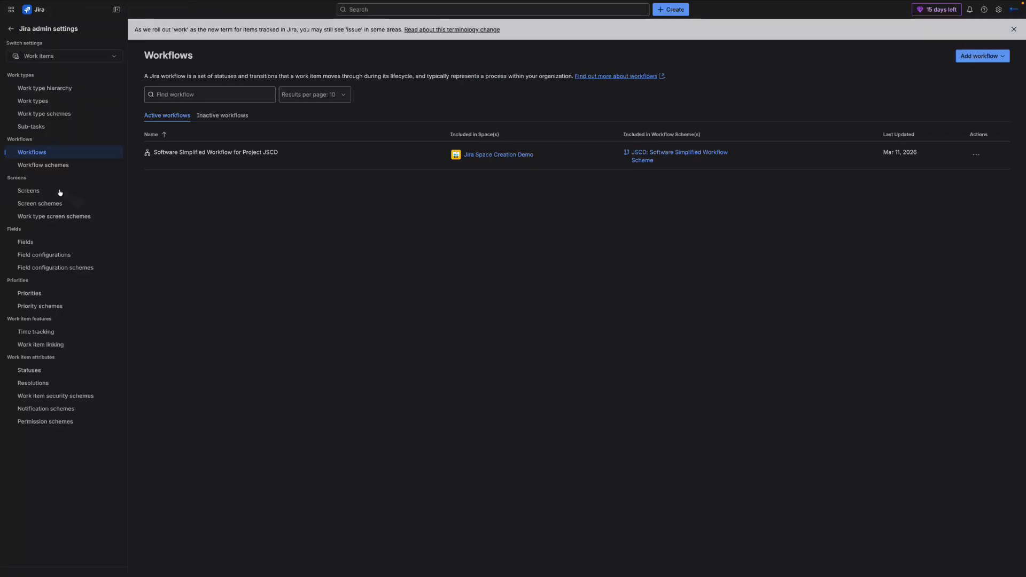
Return to the space settings summary and examine the default and bug screen schemes of the JSCD: Scrum Issue Type Screen Scheme.
click(11, 29)
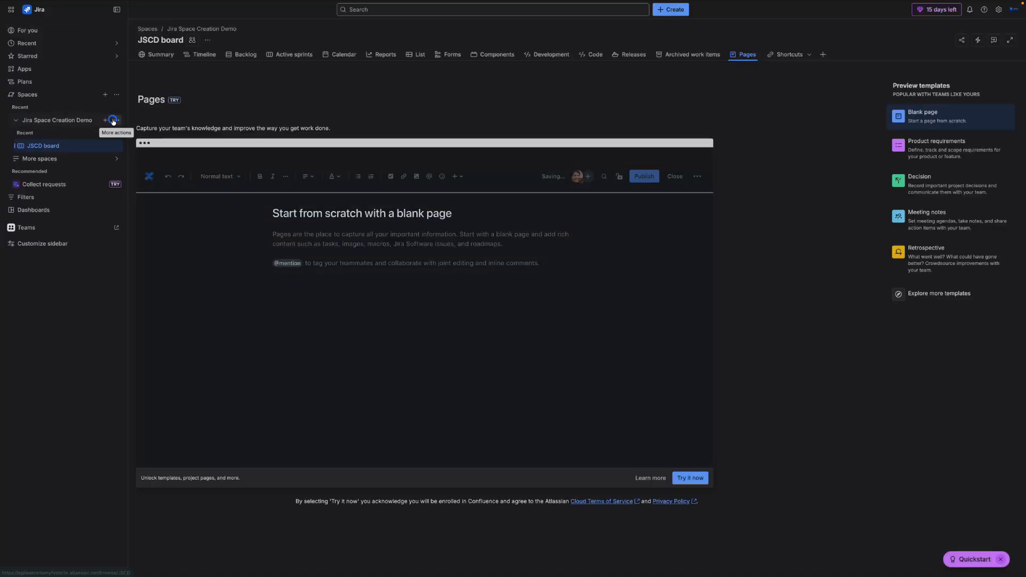
click(116, 119)
click(170, 203)
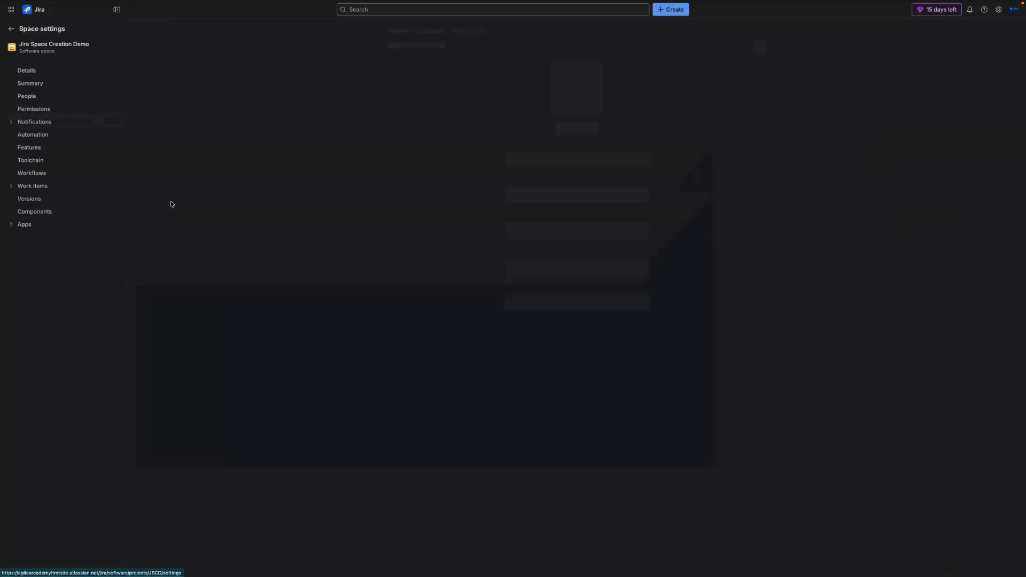
click(19, 88)
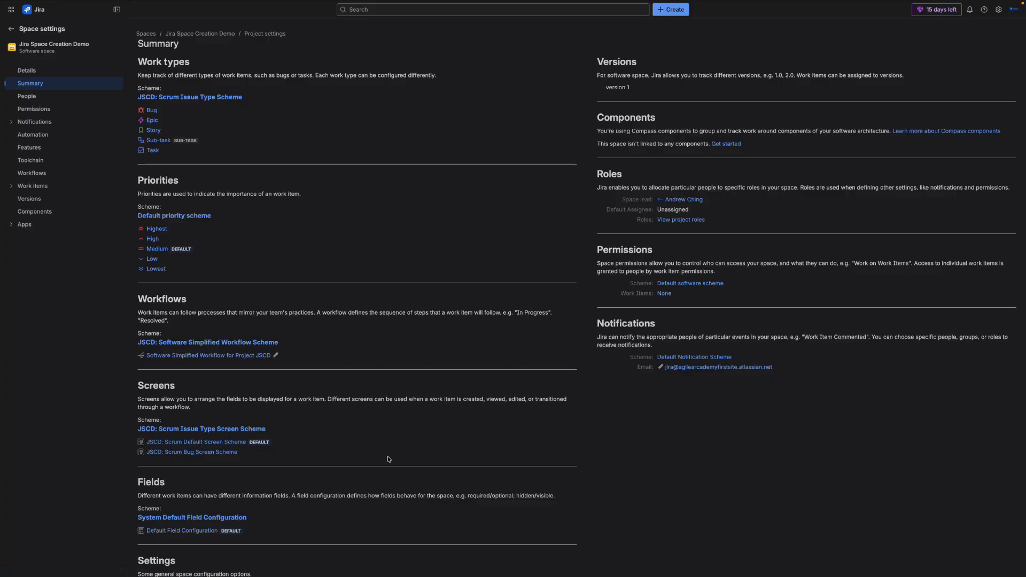
click(167, 430)
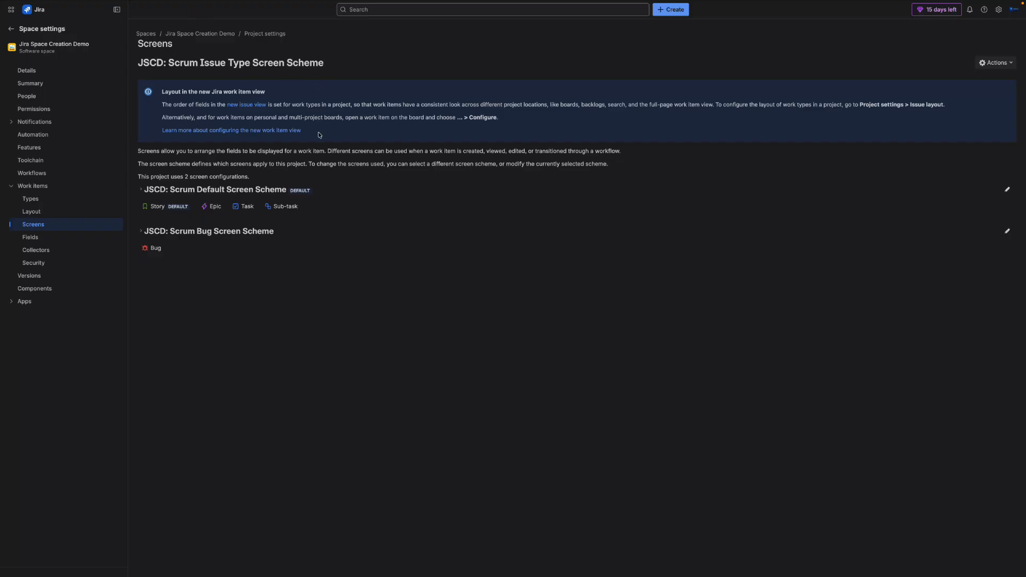
click(141, 191)
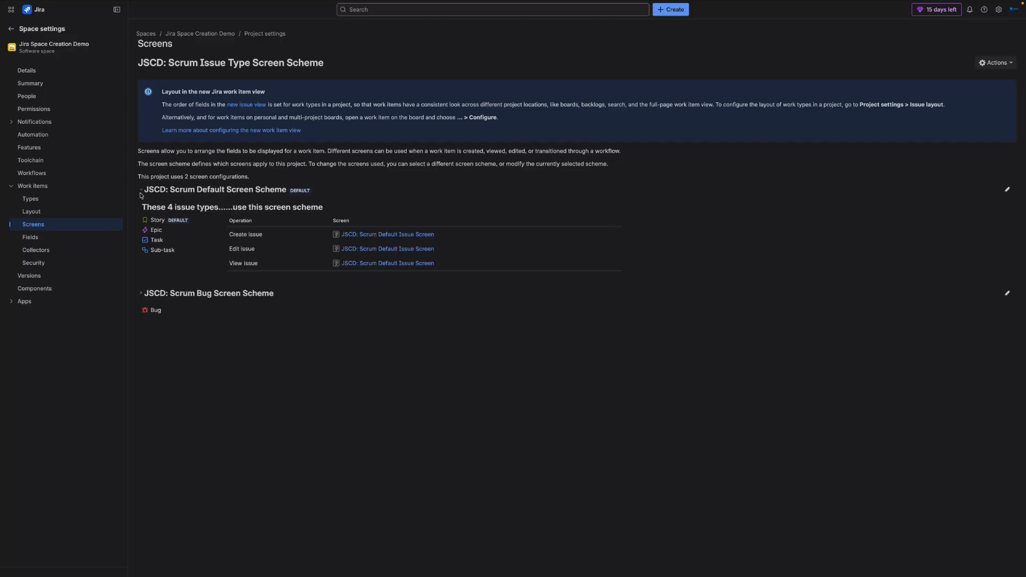
click(140, 295)
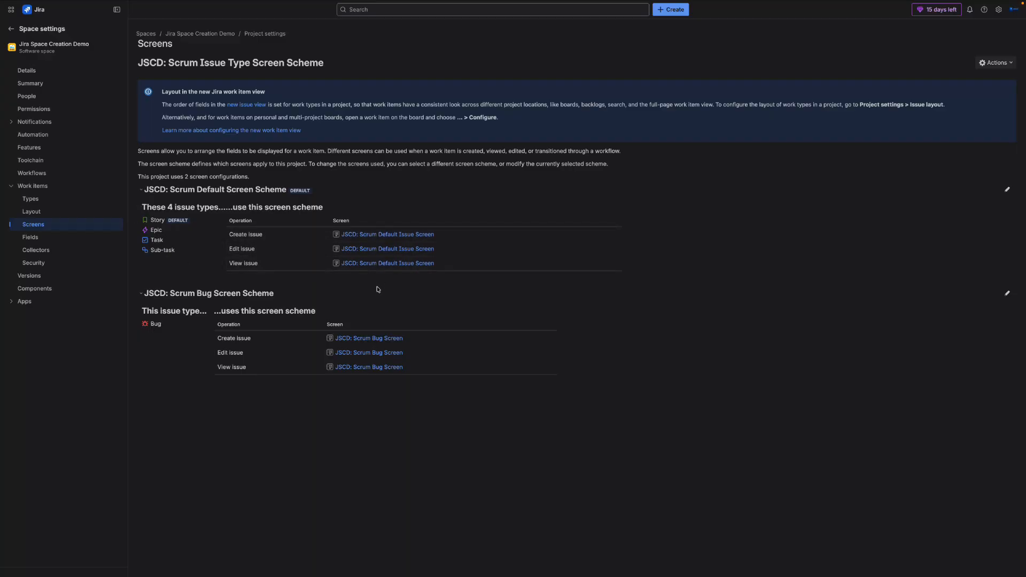
Review the rest of the space settings summary and open the space's automation templates.
click(46, 84)
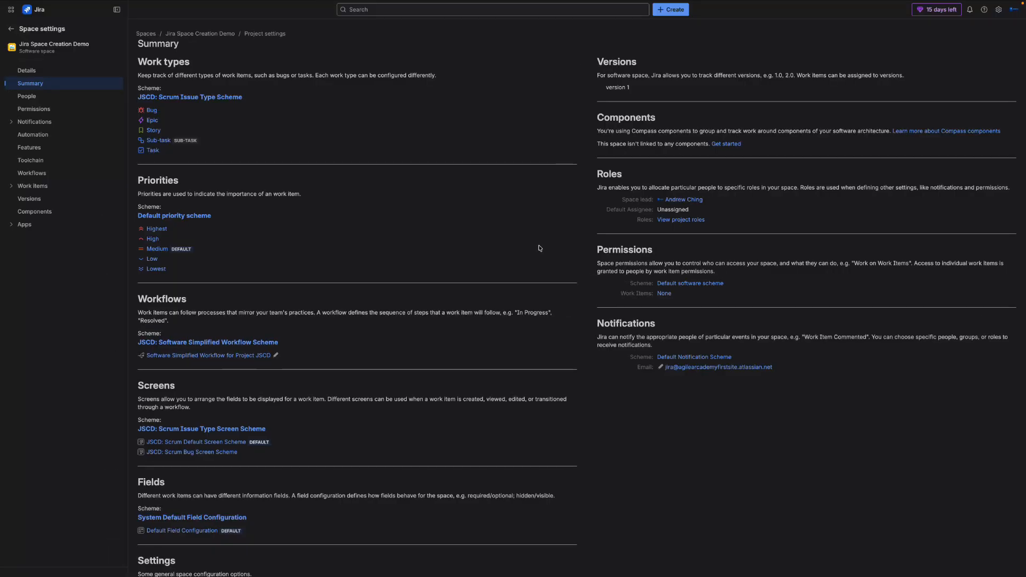
scroll(540, 248, down, 1)
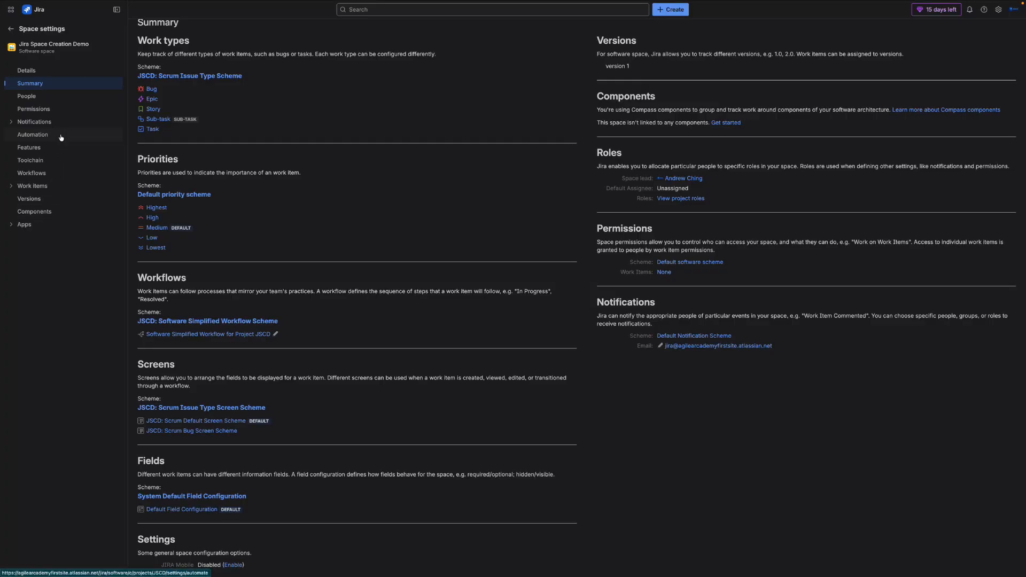
click(94, 139)
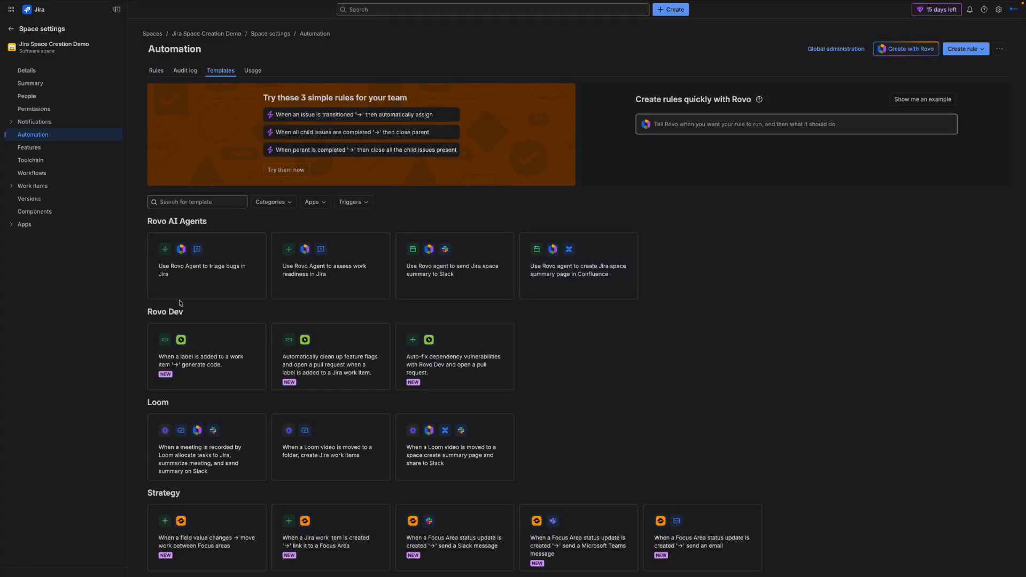
Examine the space's automation templates, from Rovo AI Agents and Strategy through Issue transitioning, Release management, Developer tools and Design.
scroll(204, 371, down, 1)
scroll(454, 347, down, 5)
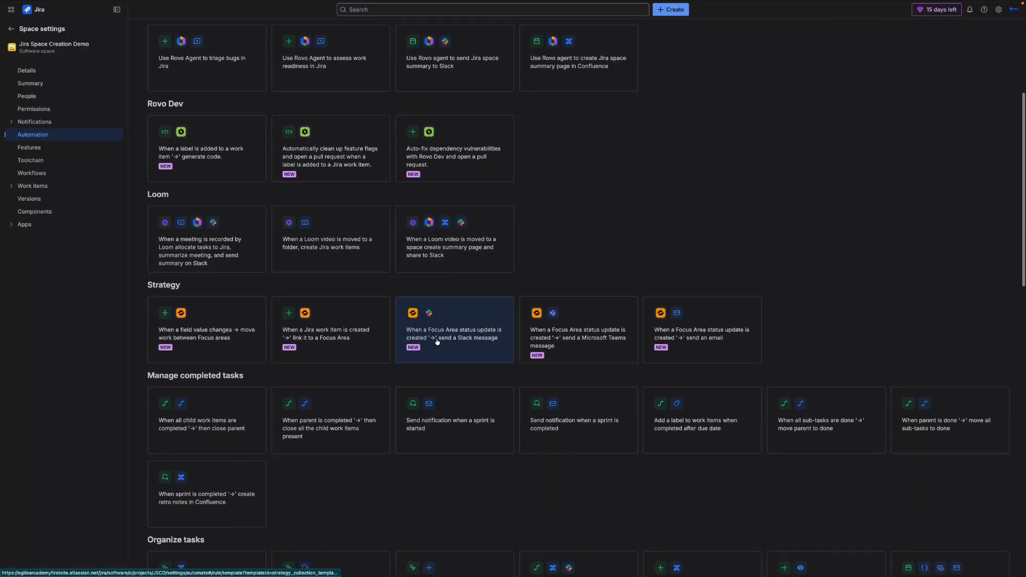
scroll(452, 374, down, 10)
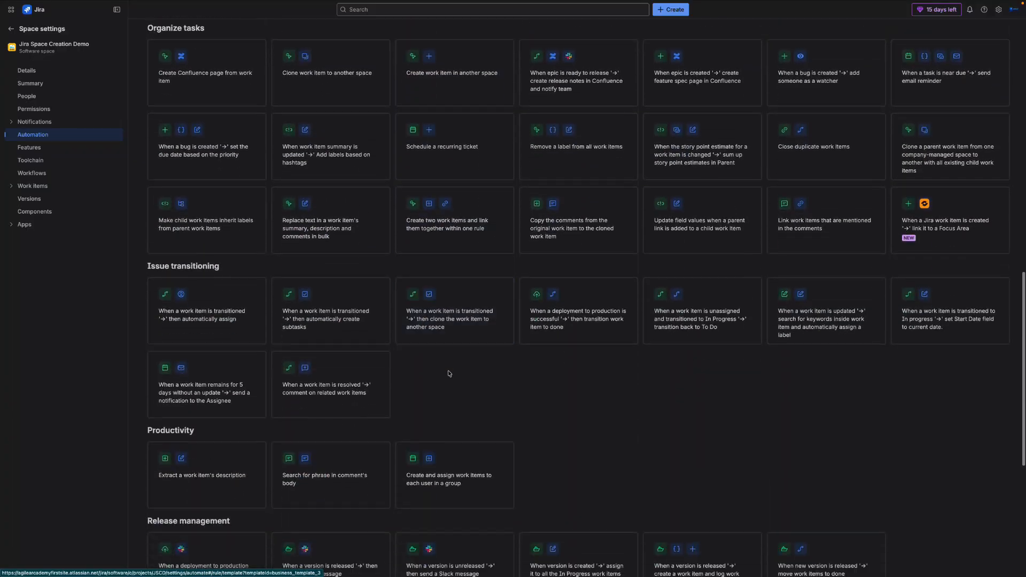
scroll(452, 374, down, 5)
scroll(453, 372, up, 15)
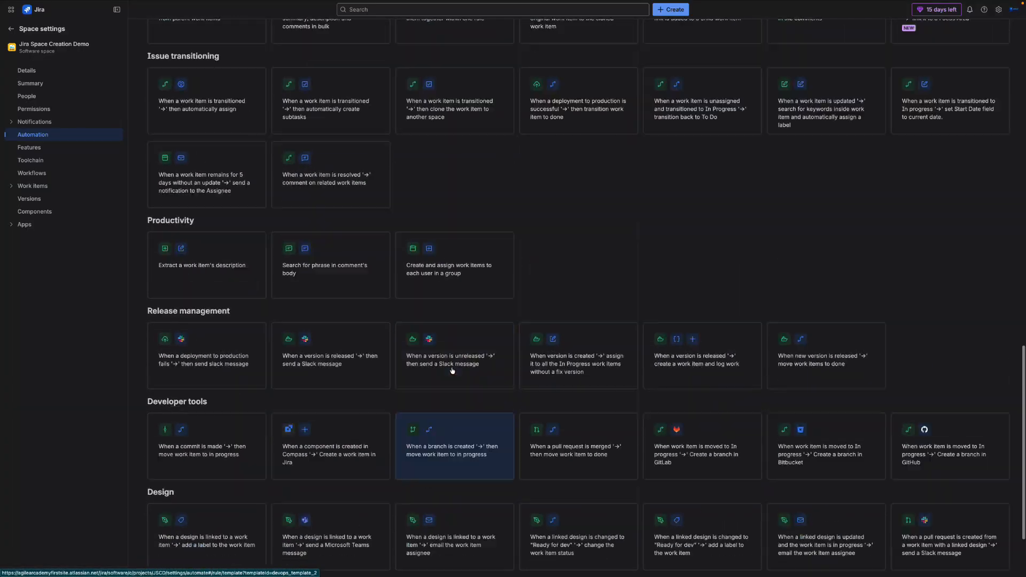
scroll(452, 371, up, 5)
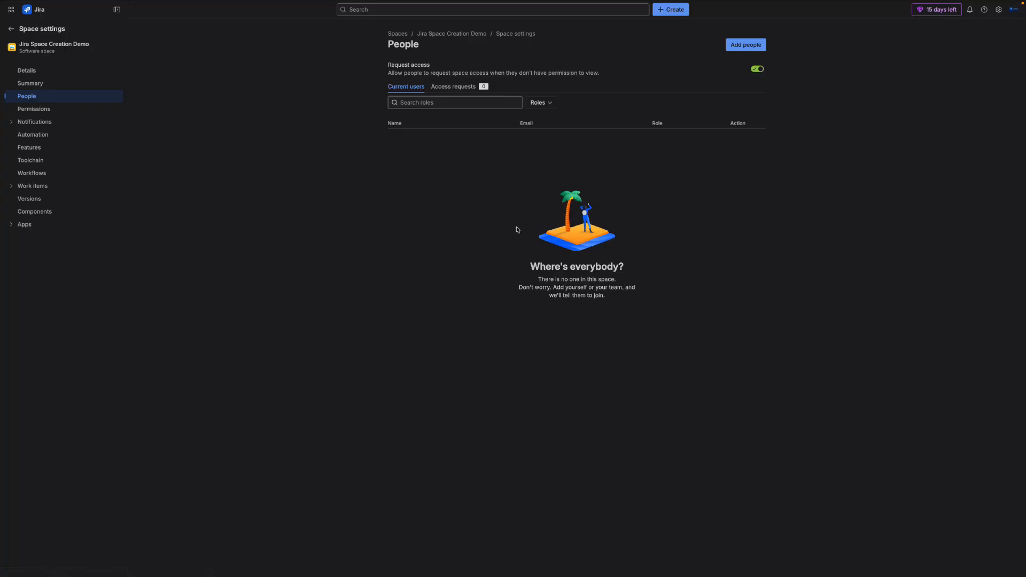
Check the available role options for adding people to the Jira Space Creation Demo space without adding anyone.
click(755, 49)
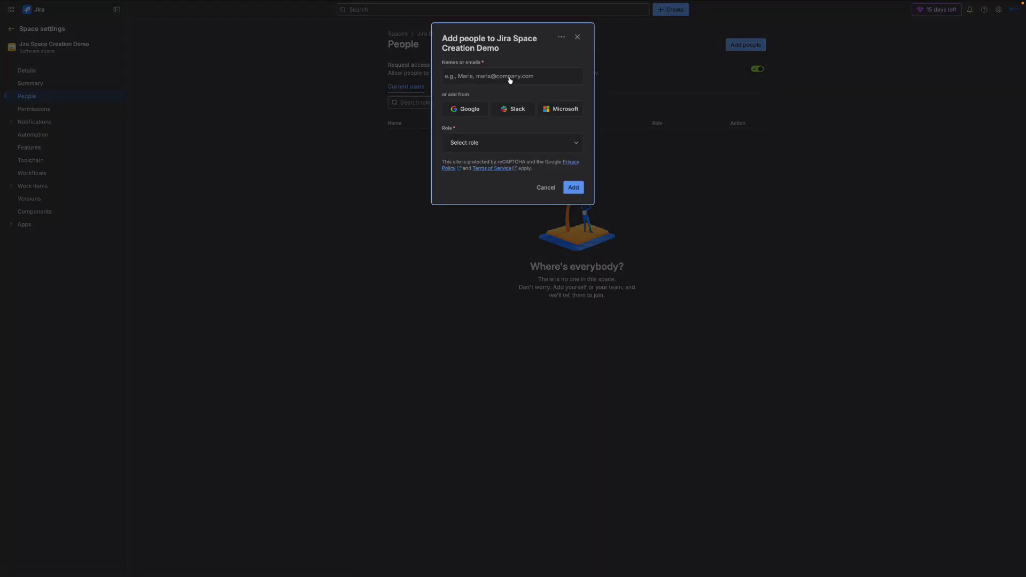
click(481, 142)
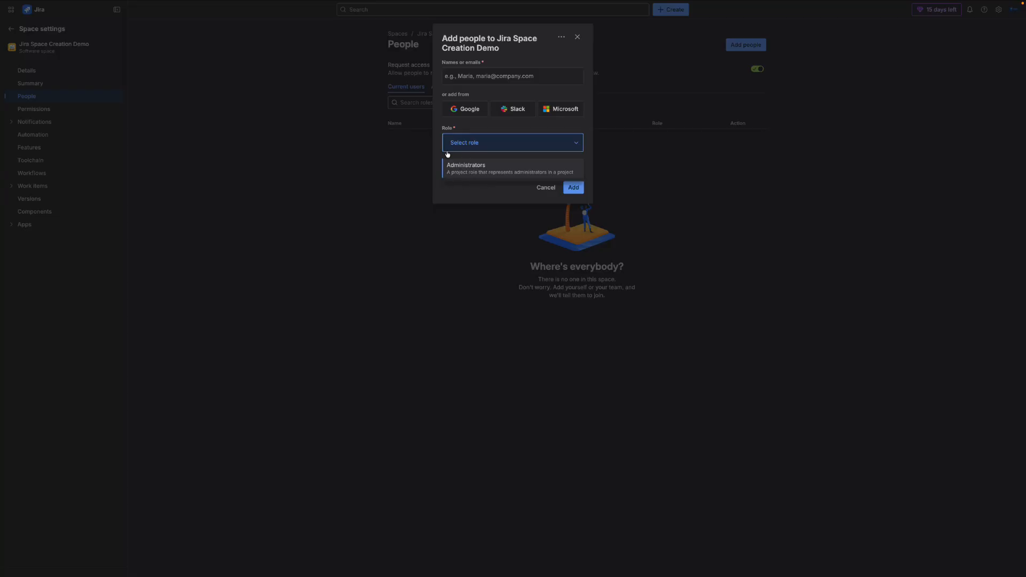
click(484, 194)
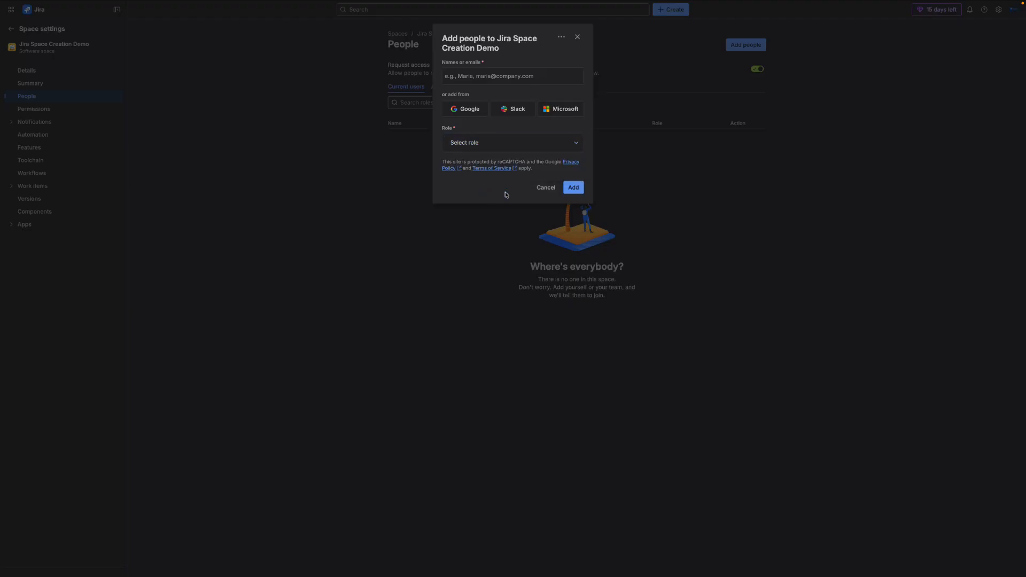
click(544, 190)
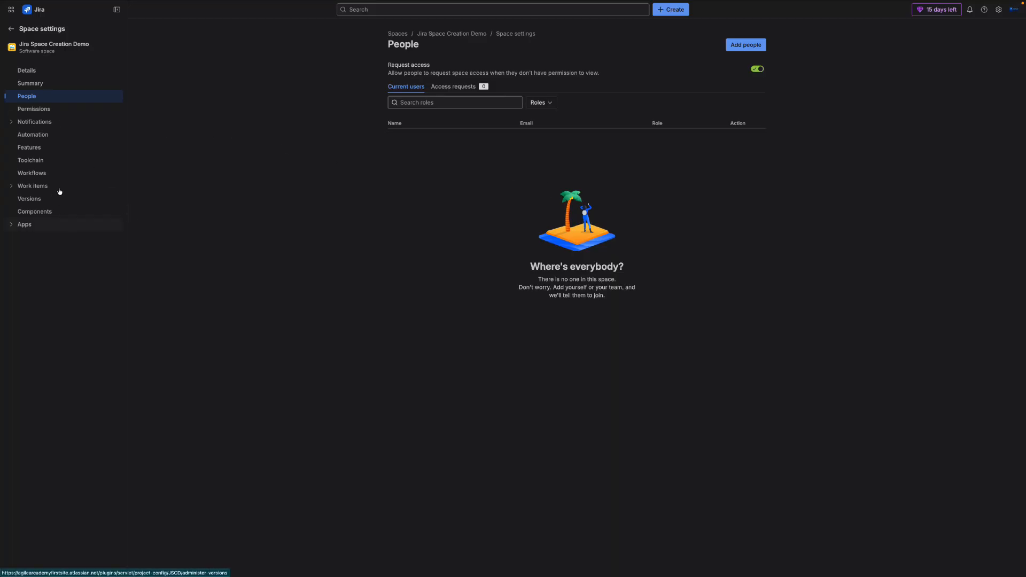
Leave the space settings and view the JSCD board's calendar and timeline.
click(10, 29)
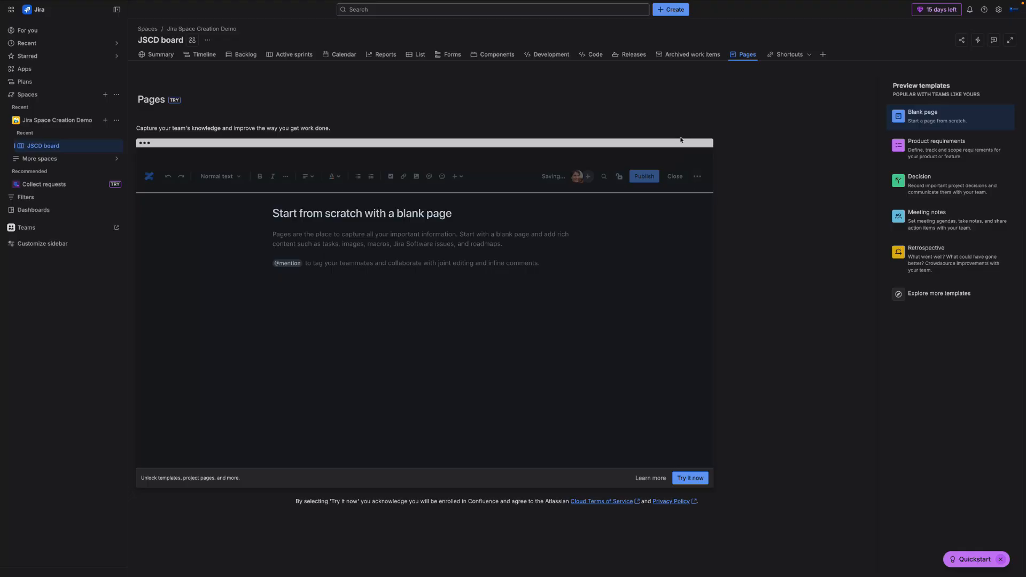
click(344, 55)
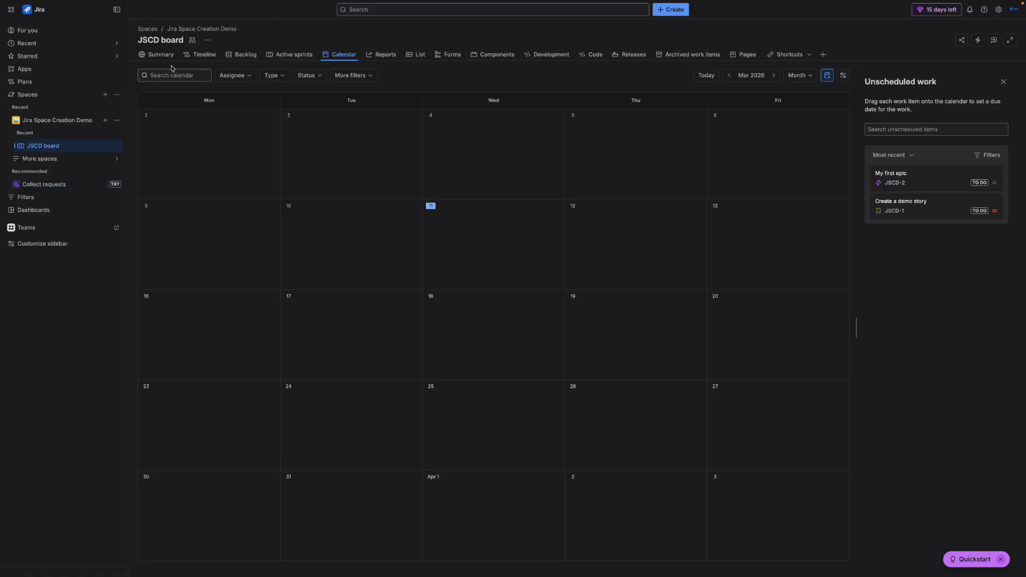
click(193, 54)
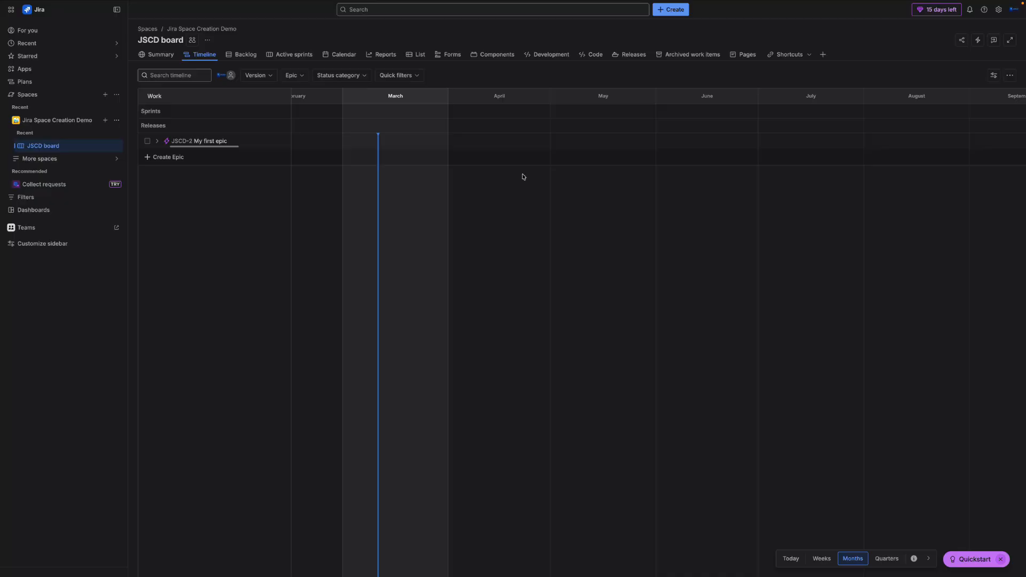